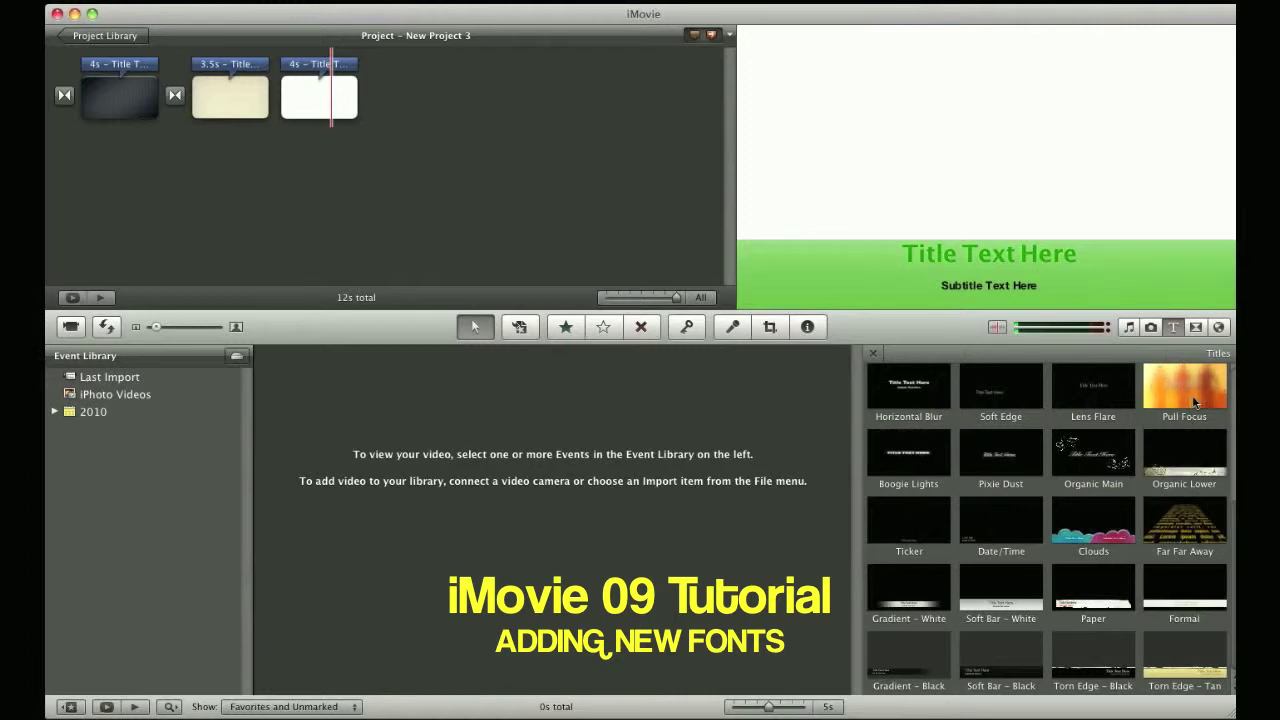
# Add a Pull Focus title after the last clip in New Project 3.
pyautogui.moveTo(1192, 402); pyautogui.dragTo(420, 118)
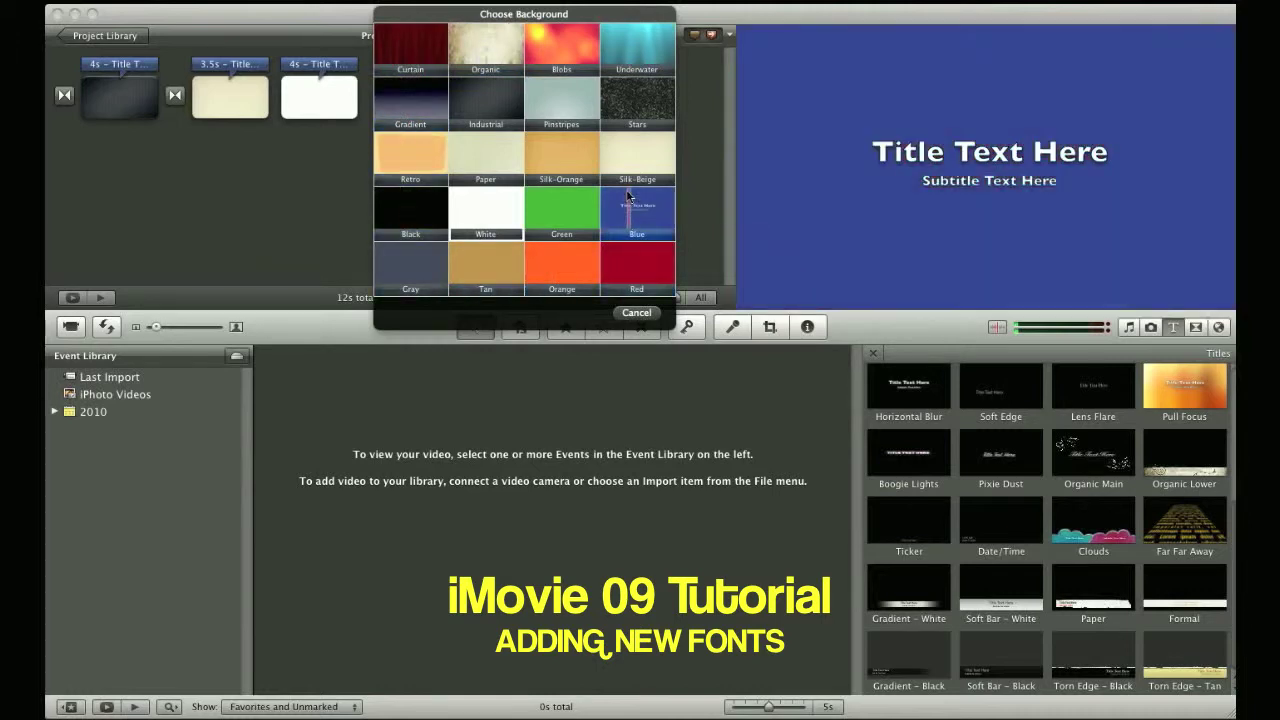
pyautogui.click(636, 312)
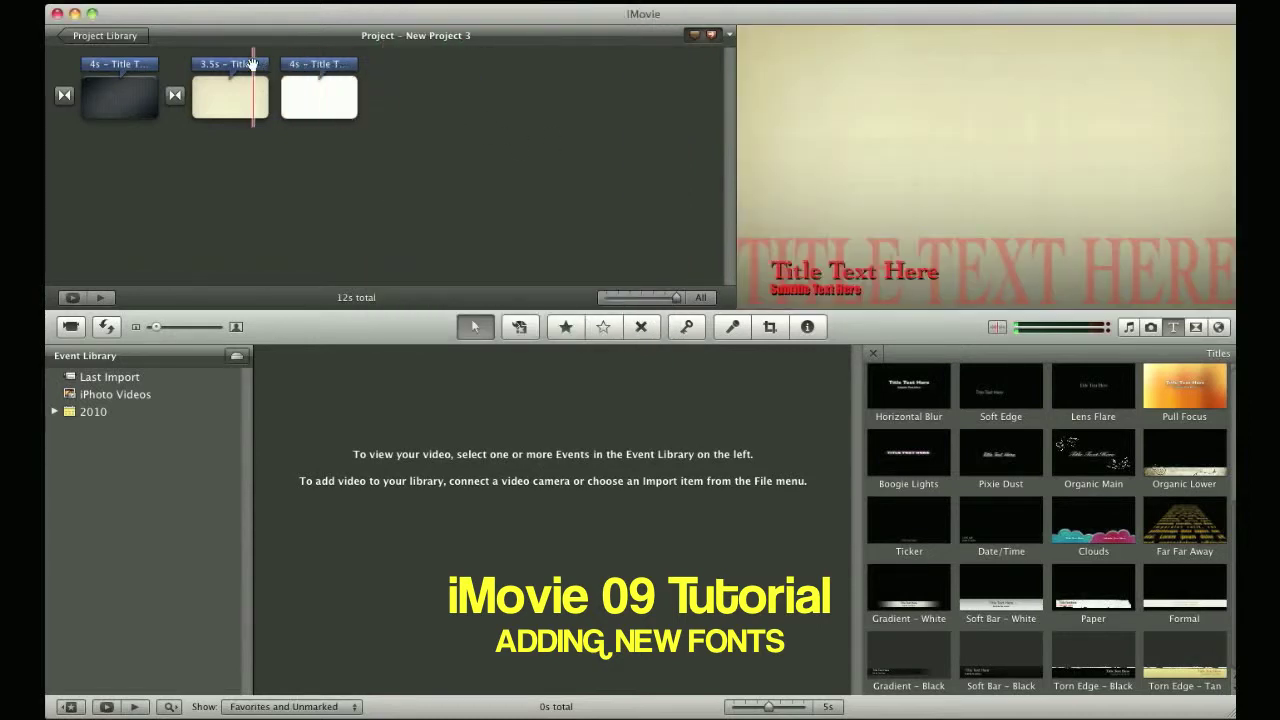
# Open the first title clip for text editing with iMovie's own font chooser showing.
pyautogui.doubleClick(138, 63)
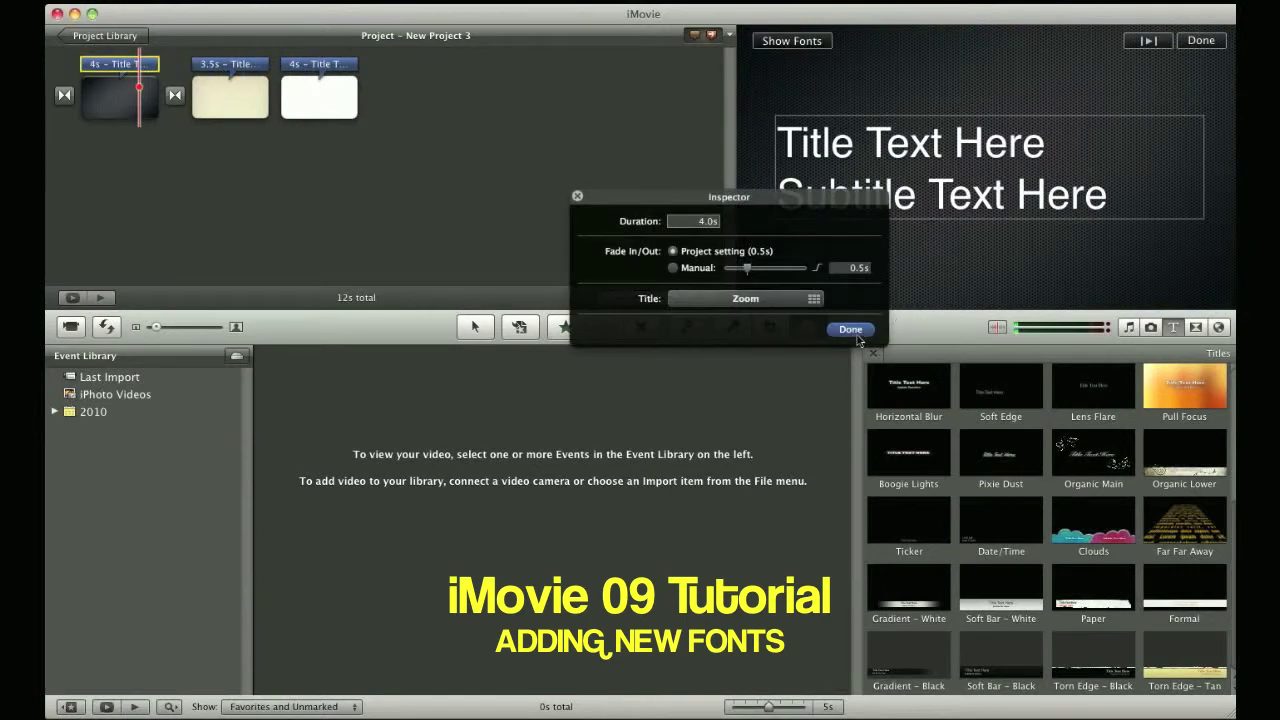
pyautogui.click(856, 335)
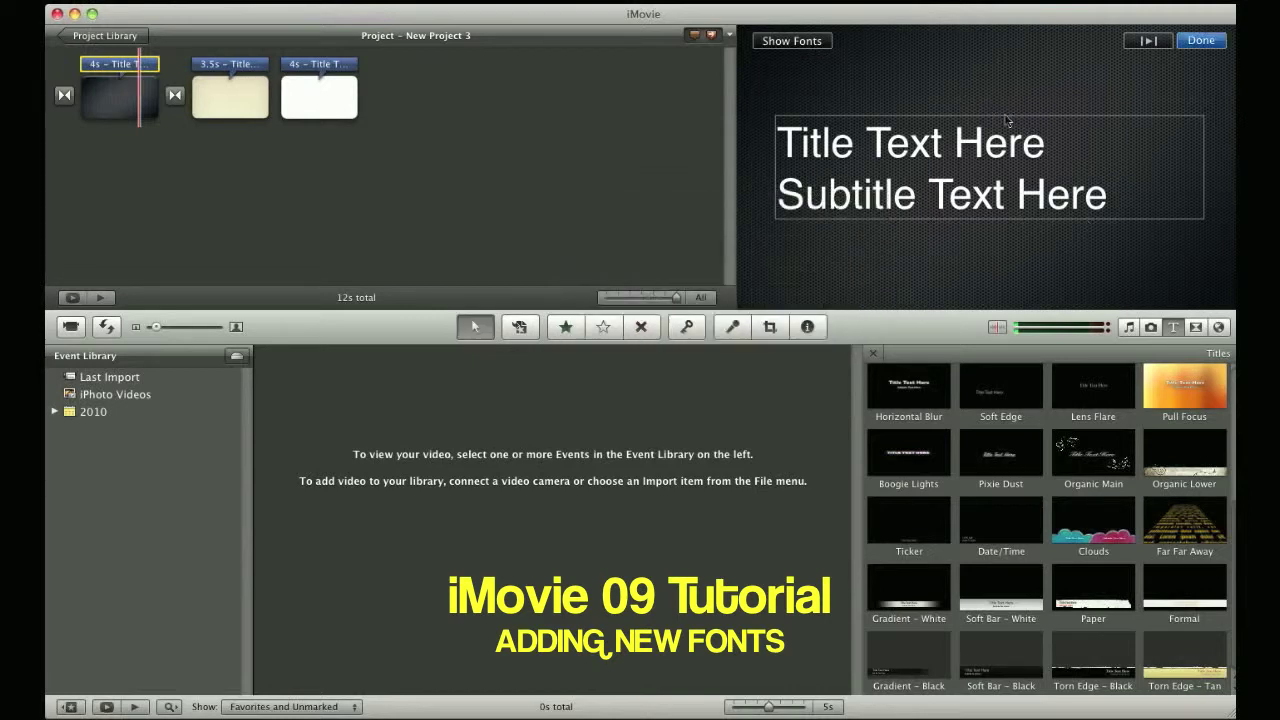
pyautogui.click(792, 41)
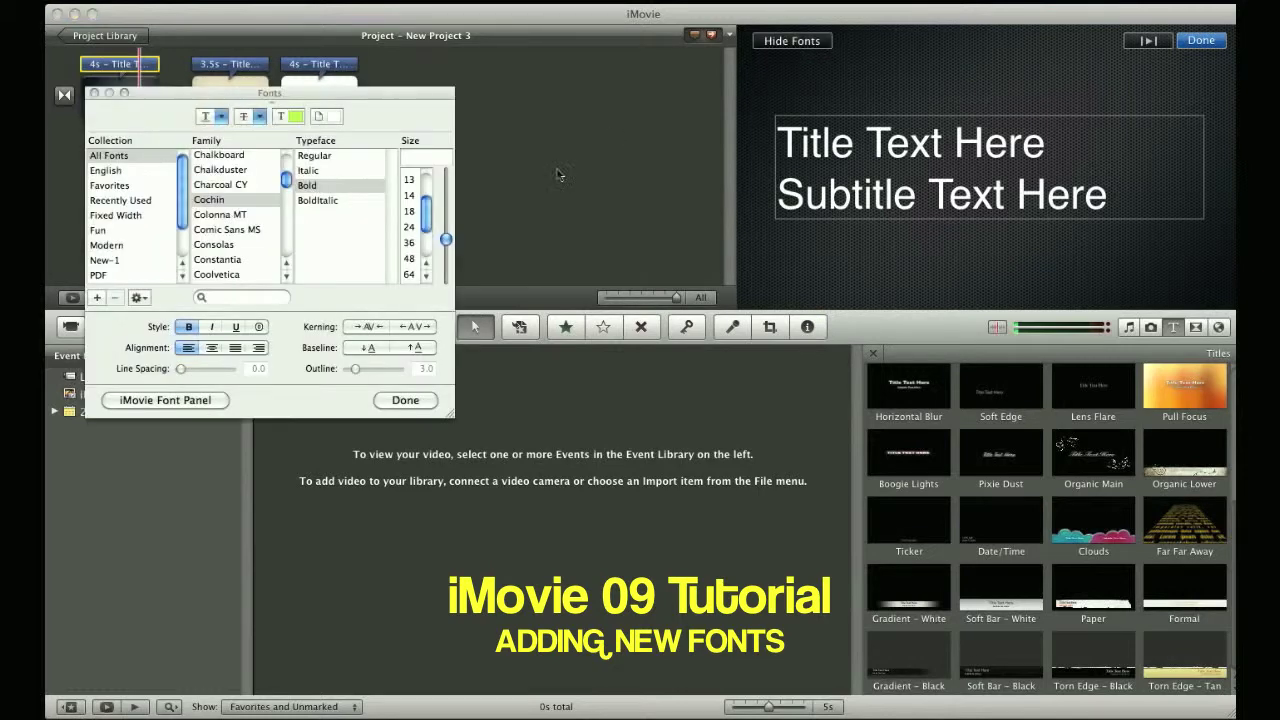
pyautogui.click(172, 400)
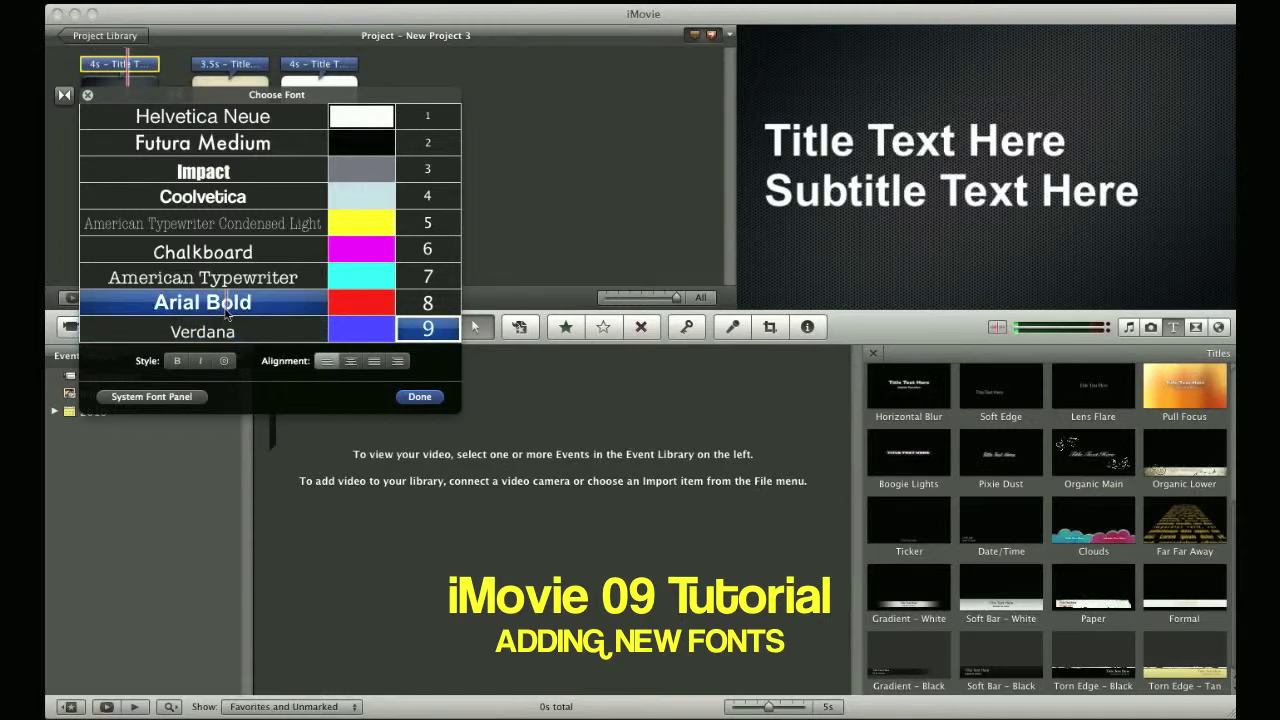
# Set the title font to Arial Bold and left-align the text after trying the other alignments.
pyautogui.click(230, 311)
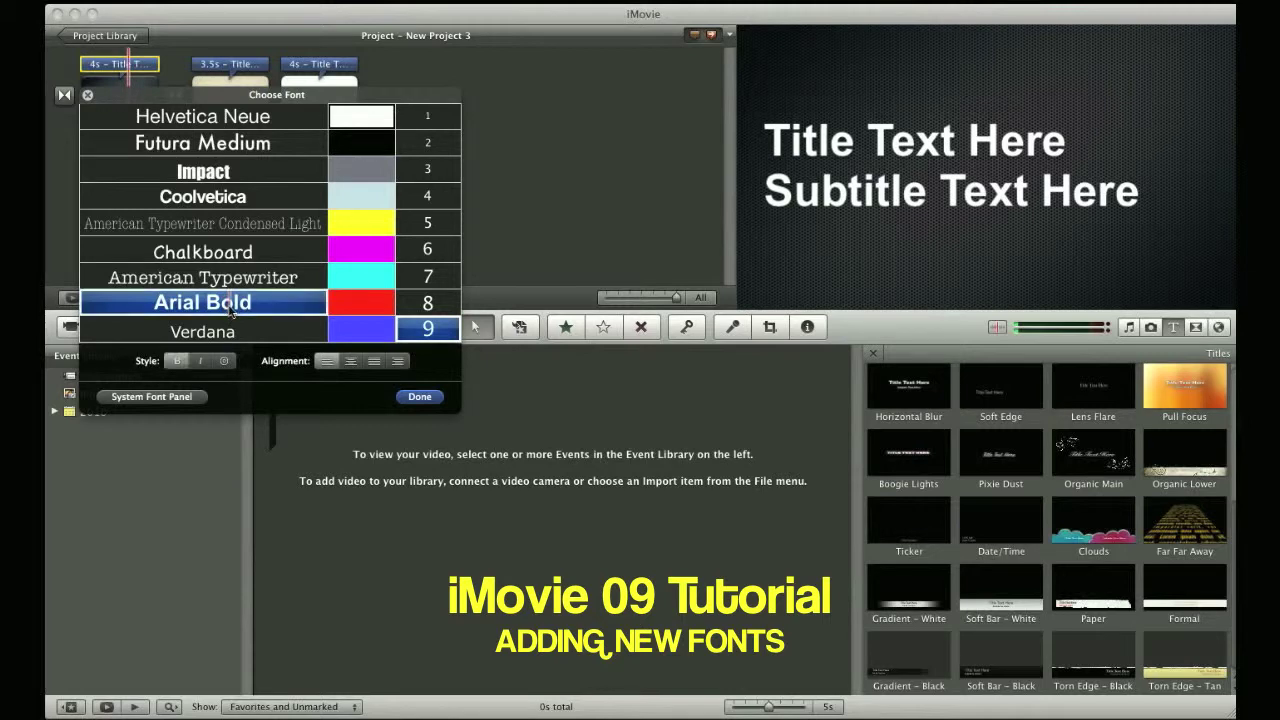
pyautogui.click(398, 361)
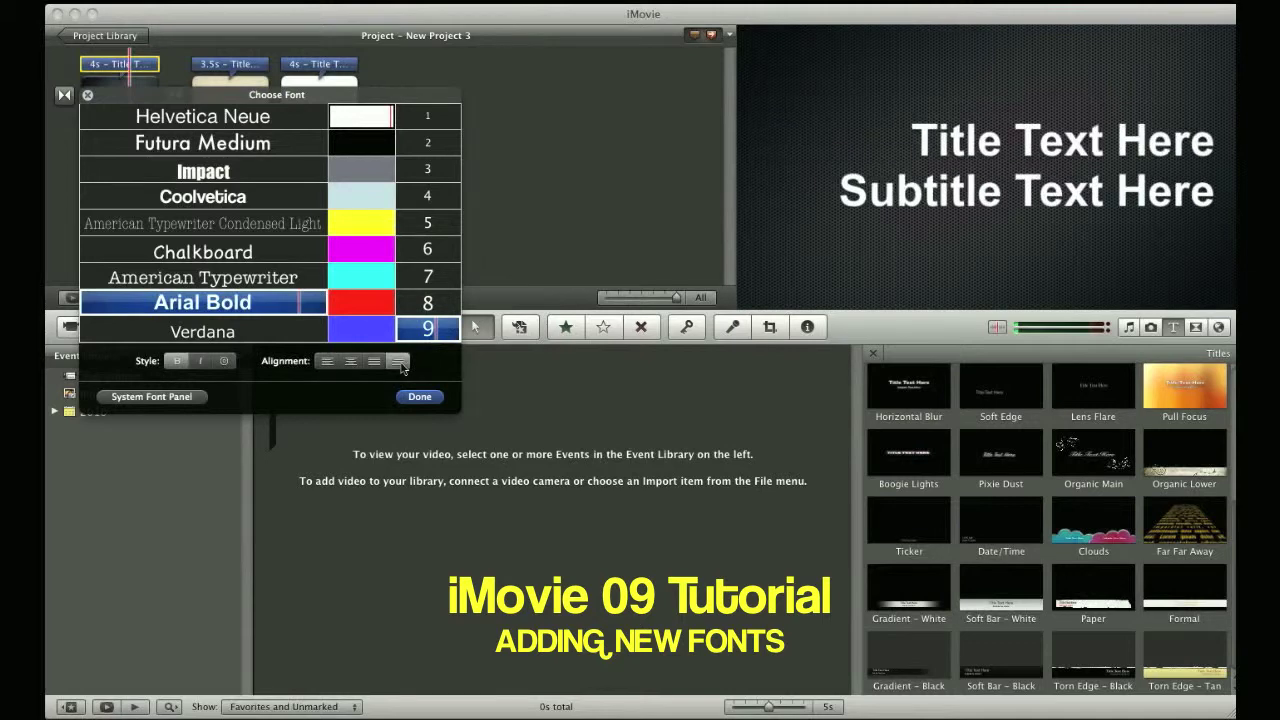
pyautogui.click(374, 365)
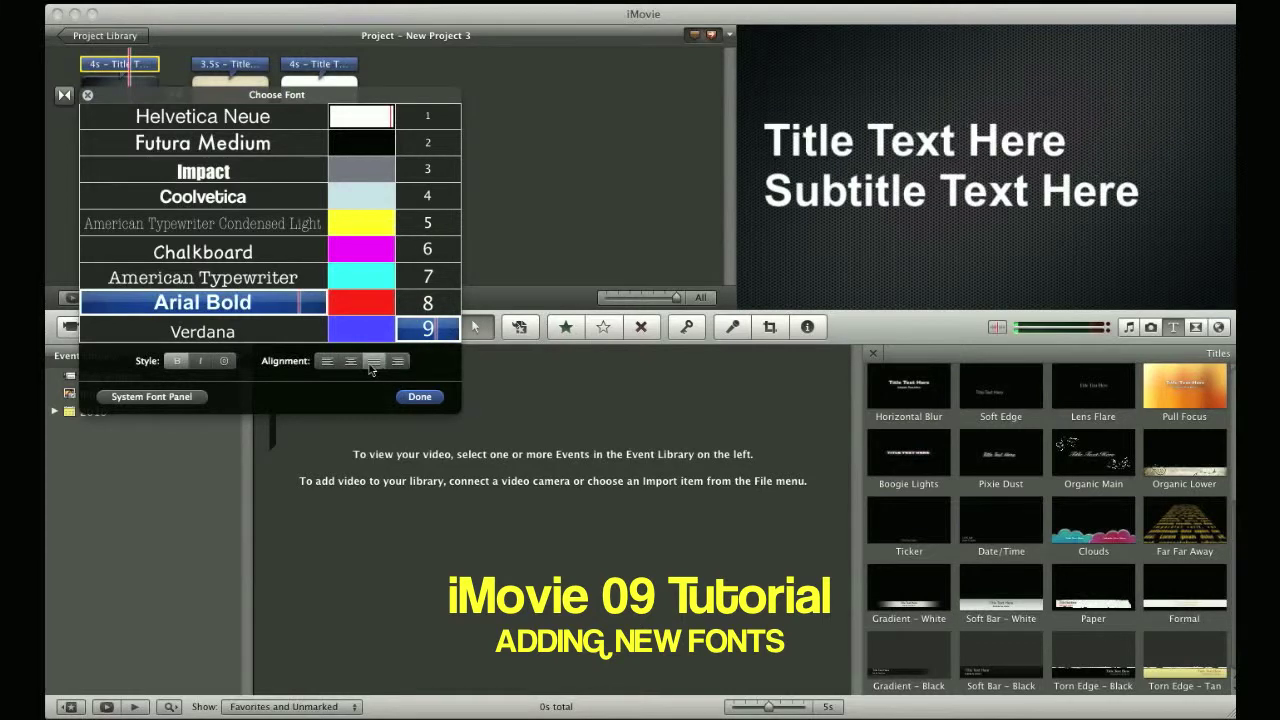
pyautogui.click(351, 362)
pyautogui.click(330, 363)
# Turn bold off and make the title italic, leaving the outline off.
pyautogui.click(178, 364)
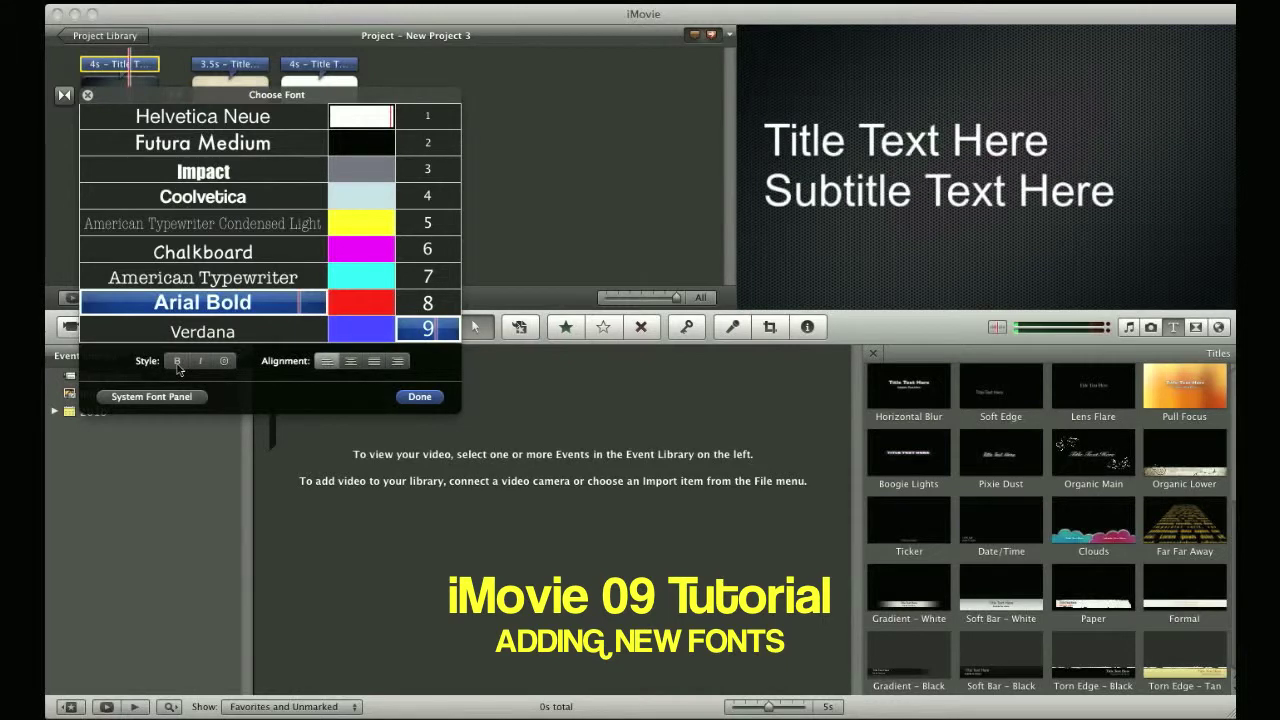
pyautogui.click(201, 362)
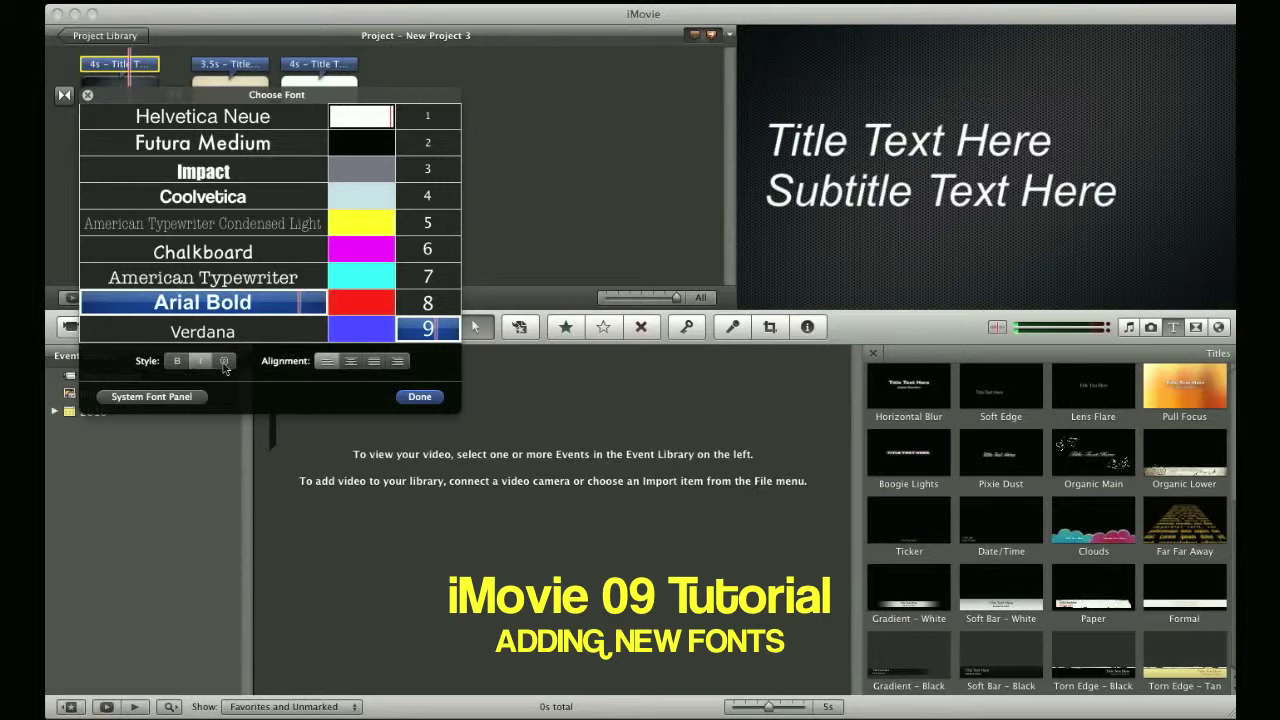
pyautogui.click(224, 362)
pyautogui.click(225, 364)
# In the system Fonts panel, preview alignments, Colonna MT and Comic Sans MS, then select all title text.
pyautogui.click(175, 400)
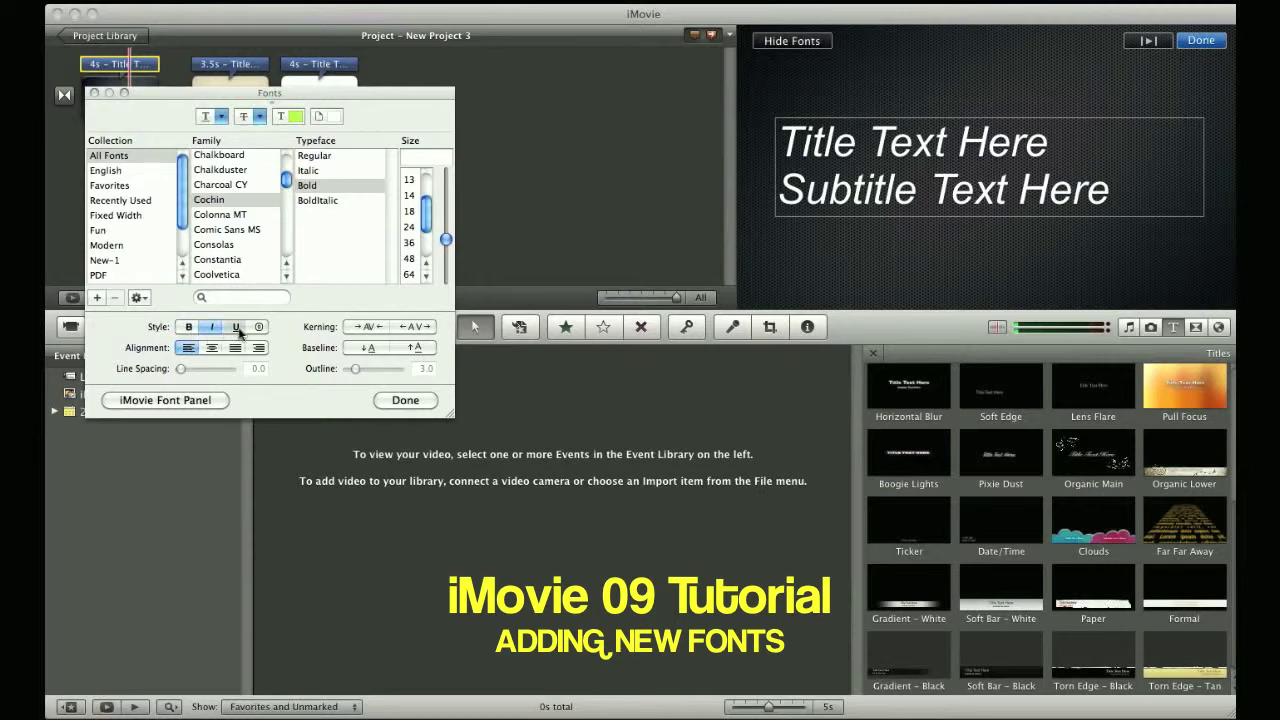
pyautogui.click(211, 352)
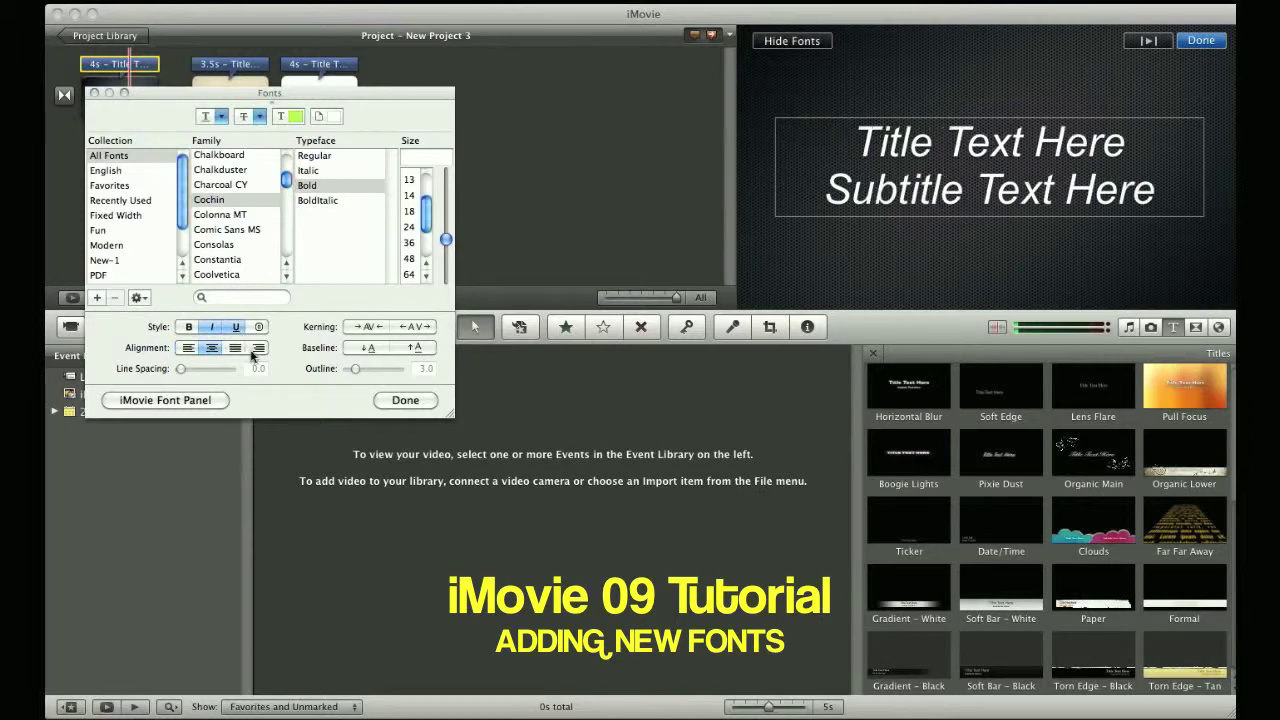
pyautogui.click(257, 350)
pyautogui.click(241, 350)
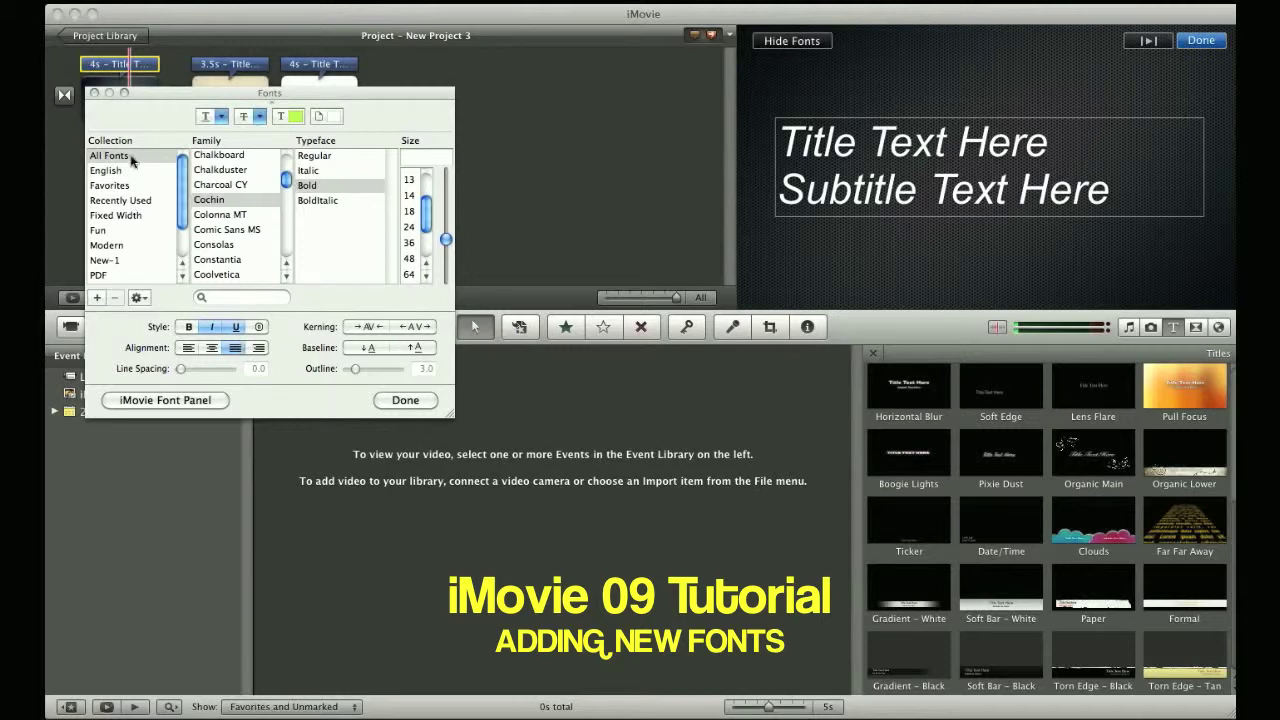
pyautogui.click(229, 216)
pyautogui.click(229, 231)
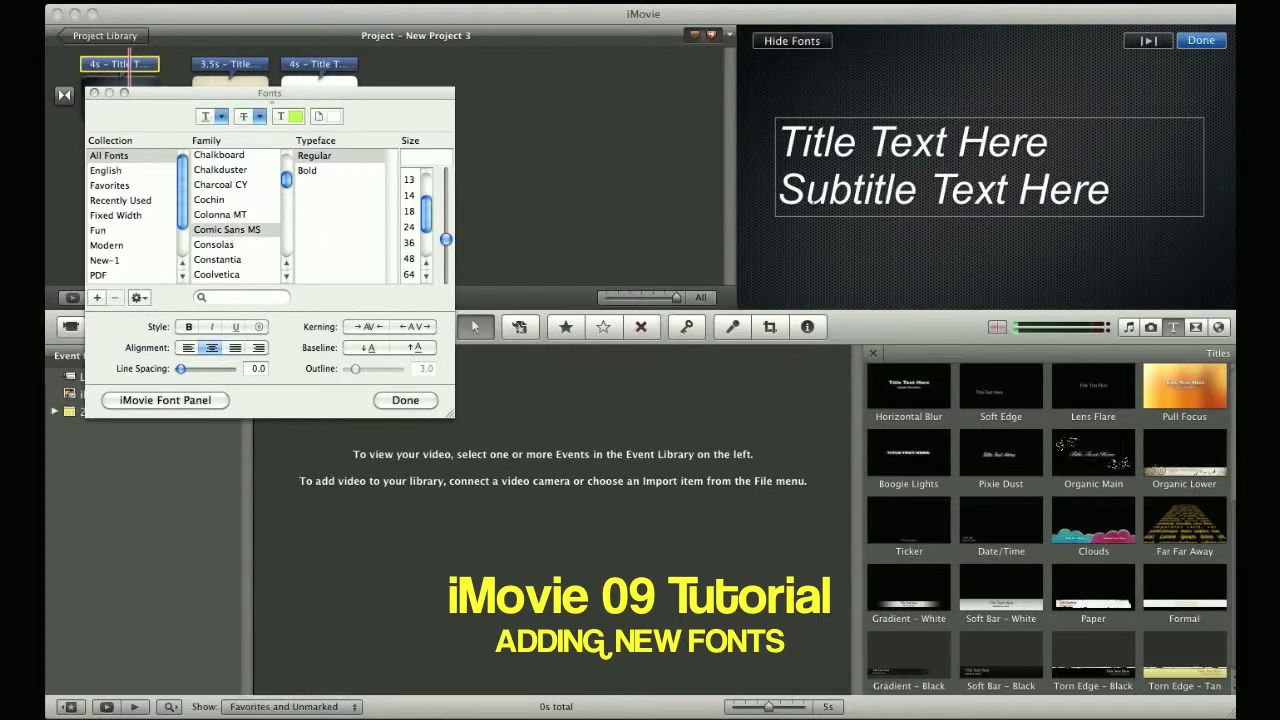
pyautogui.click(799, 168)
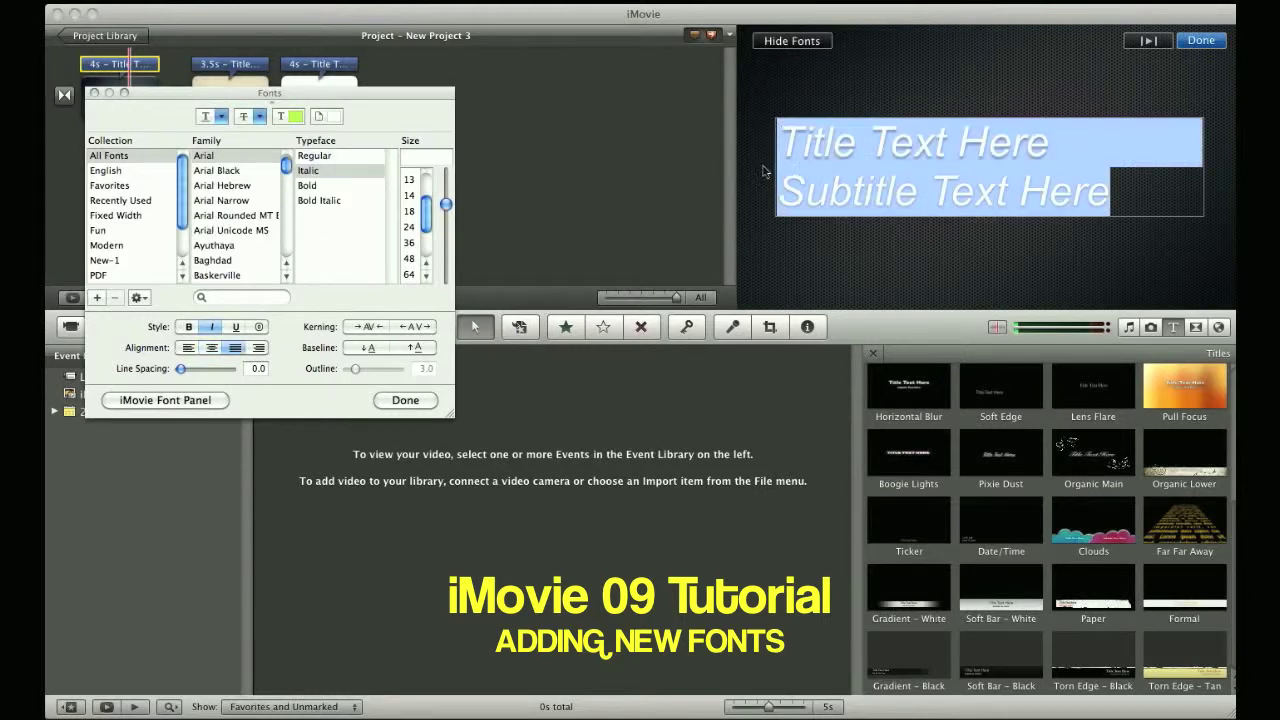
# Browse font families from Arial Hebrew to Colonna MT and settle on Chalkduster for the title.
pyautogui.click(240, 217)
pyautogui.click(238, 201)
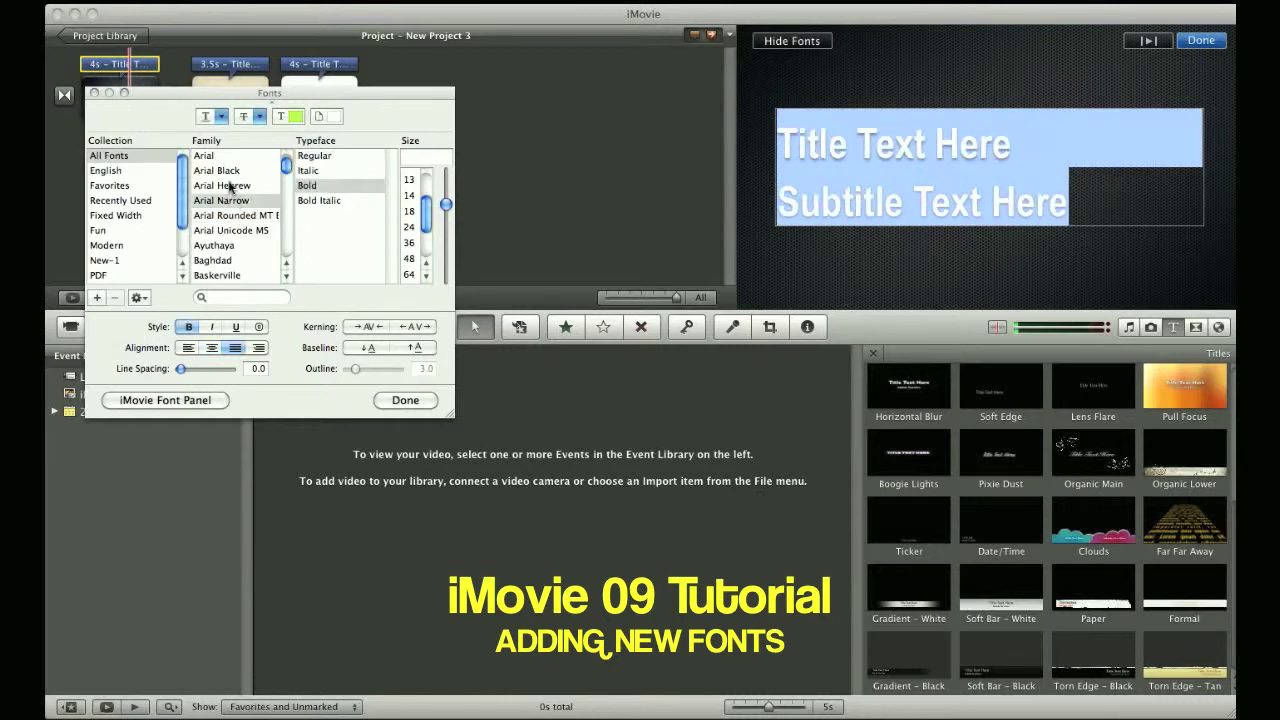
pyautogui.click(230, 186)
pyautogui.click(230, 245)
pyautogui.scroll(-3, 238, 210)
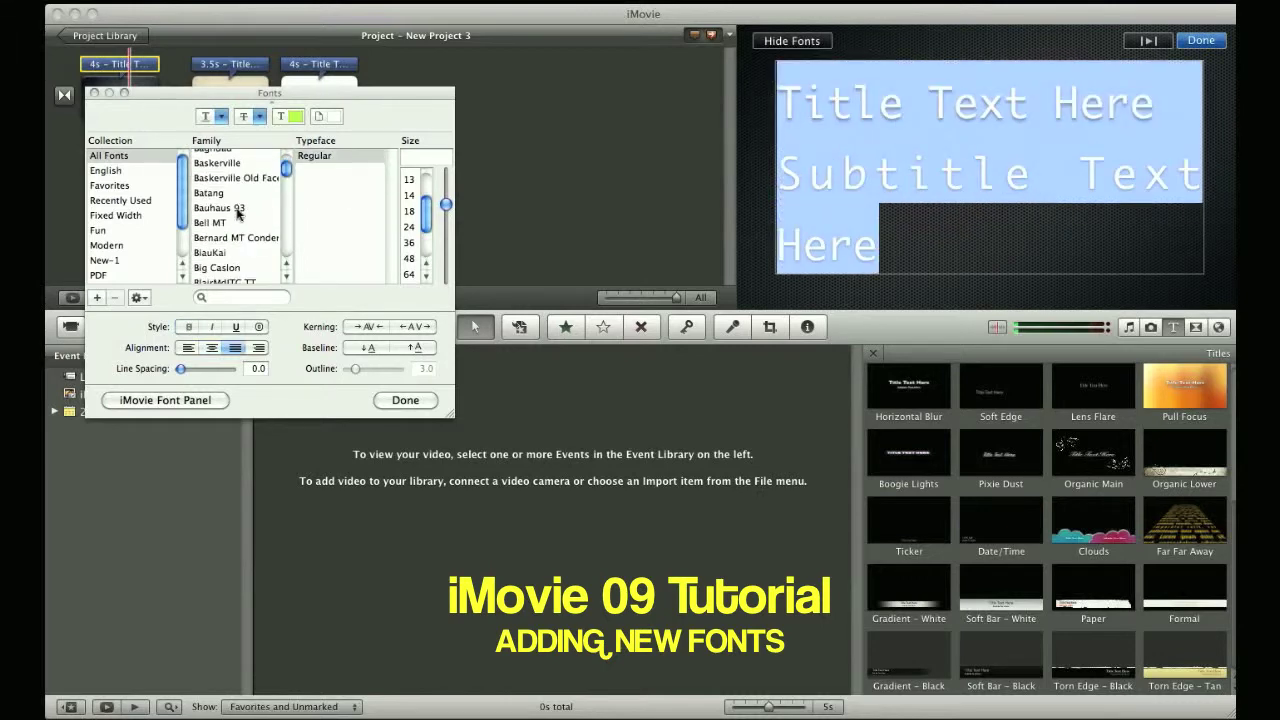
pyautogui.click(222, 224)
pyautogui.click(220, 207)
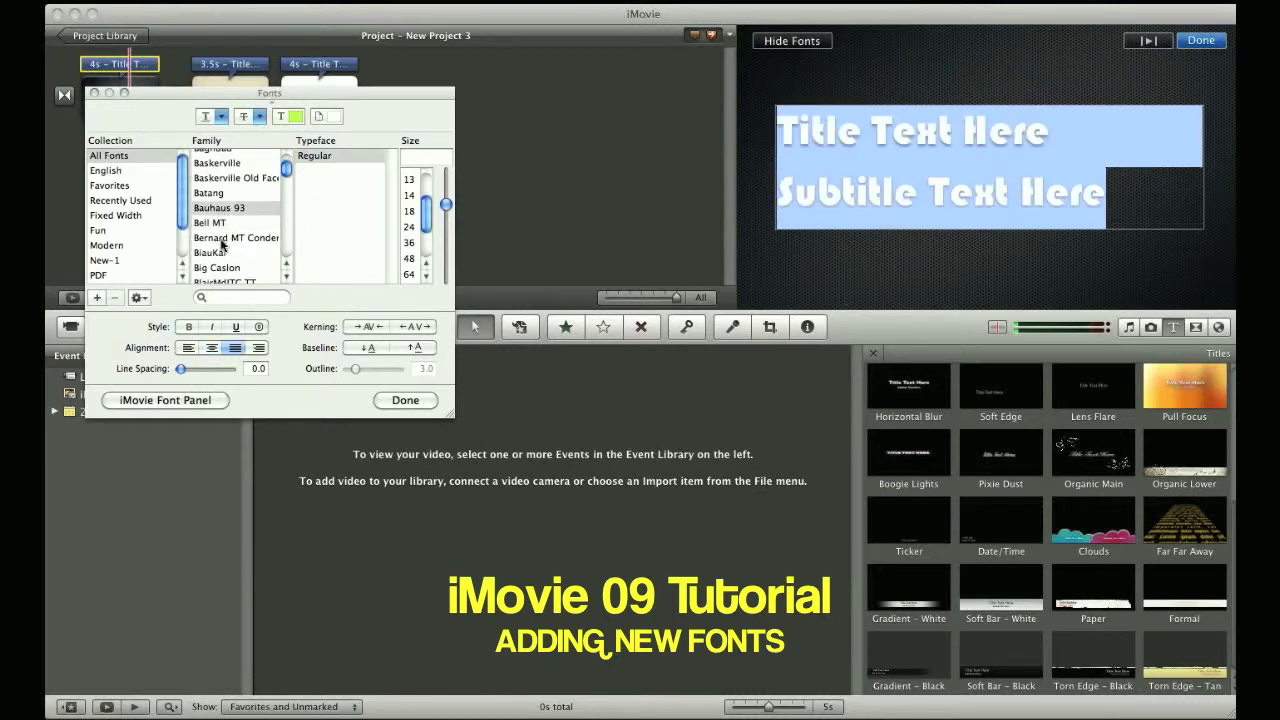
pyautogui.click(216, 252)
pyautogui.scroll(-4, 228, 240)
pyautogui.click(224, 231)
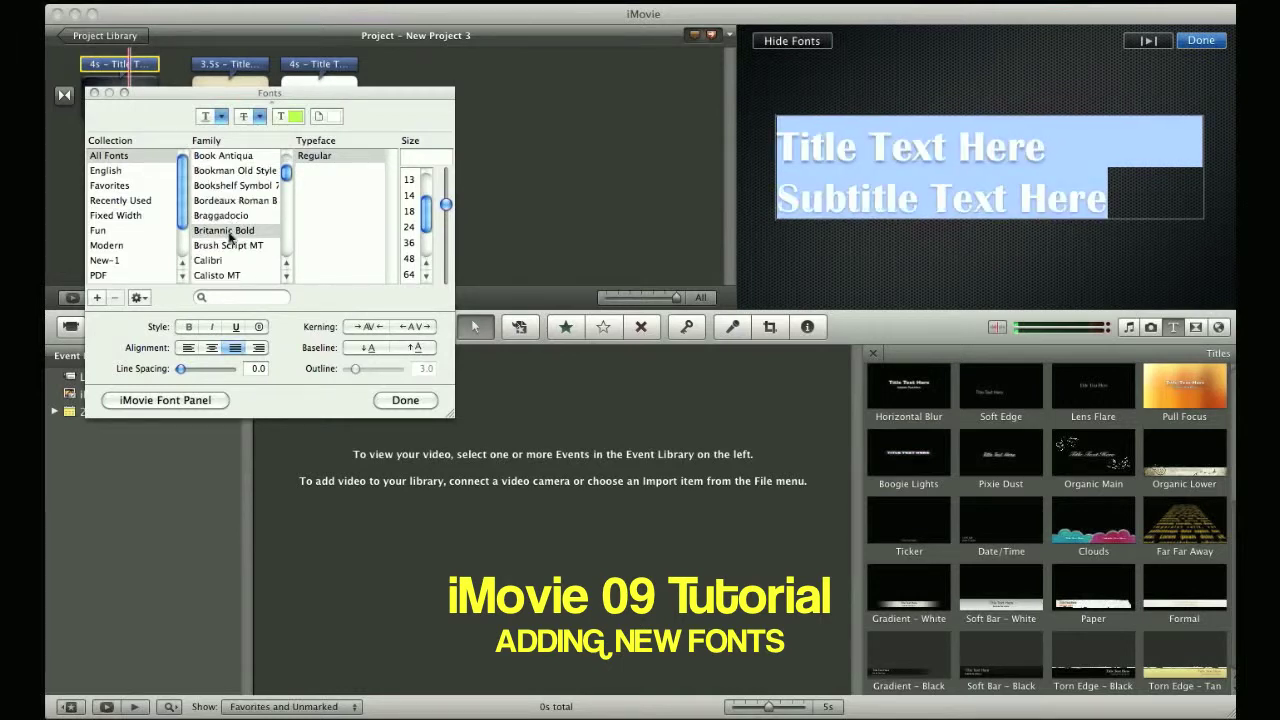
pyautogui.scroll(-3, 230, 237)
pyautogui.click(226, 234)
pyautogui.scroll(-3, 228, 238)
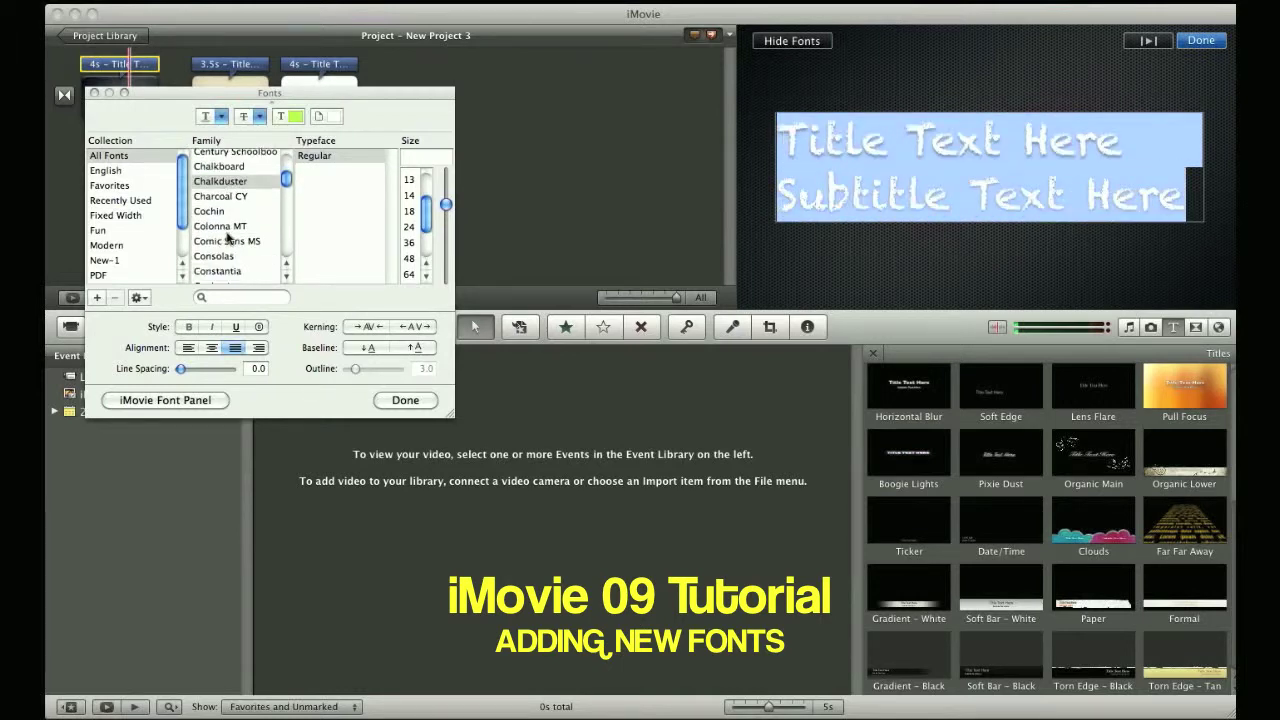
pyautogui.click(218, 198)
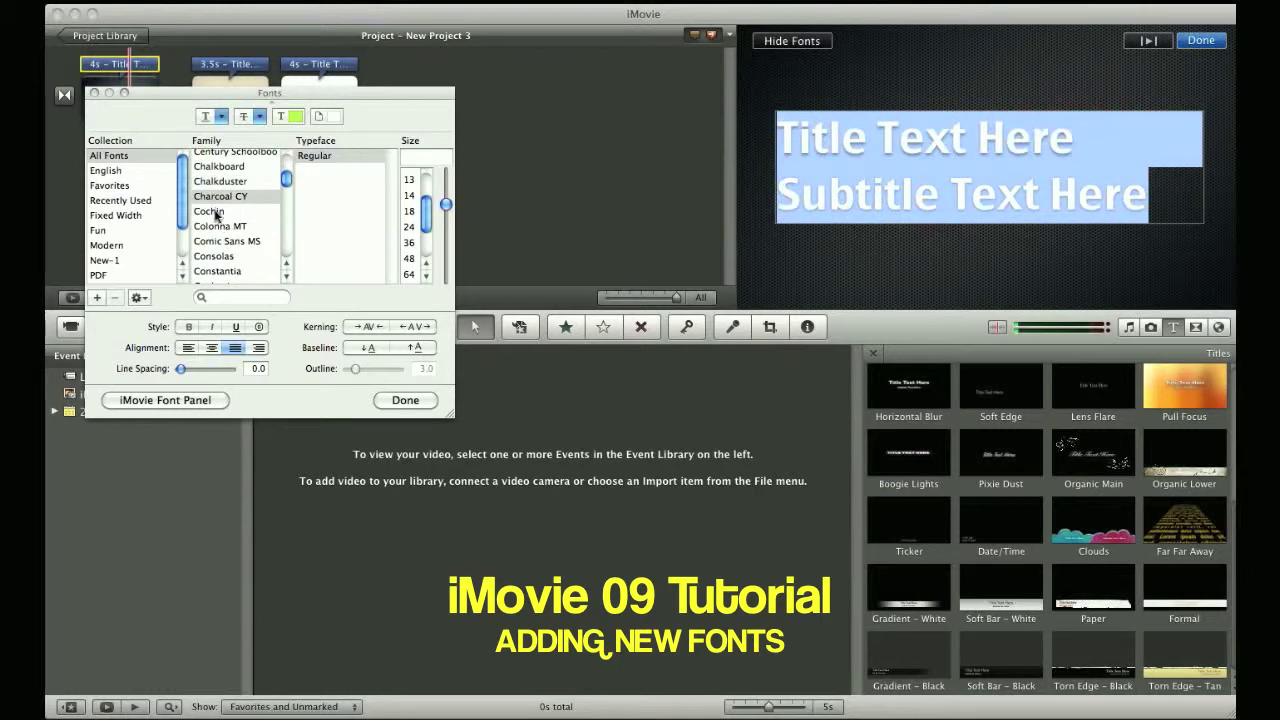
pyautogui.click(218, 211)
pyautogui.click(219, 226)
pyautogui.click(218, 211)
pyautogui.click(218, 196)
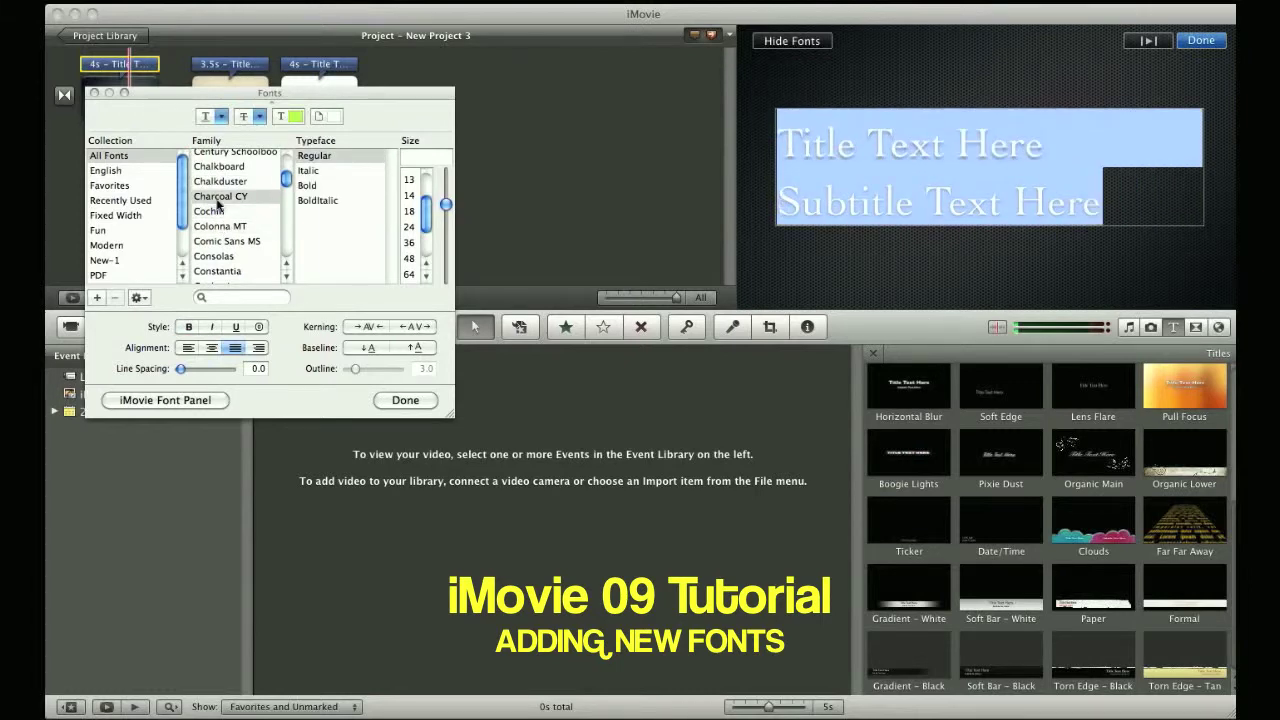
pyautogui.click(220, 181)
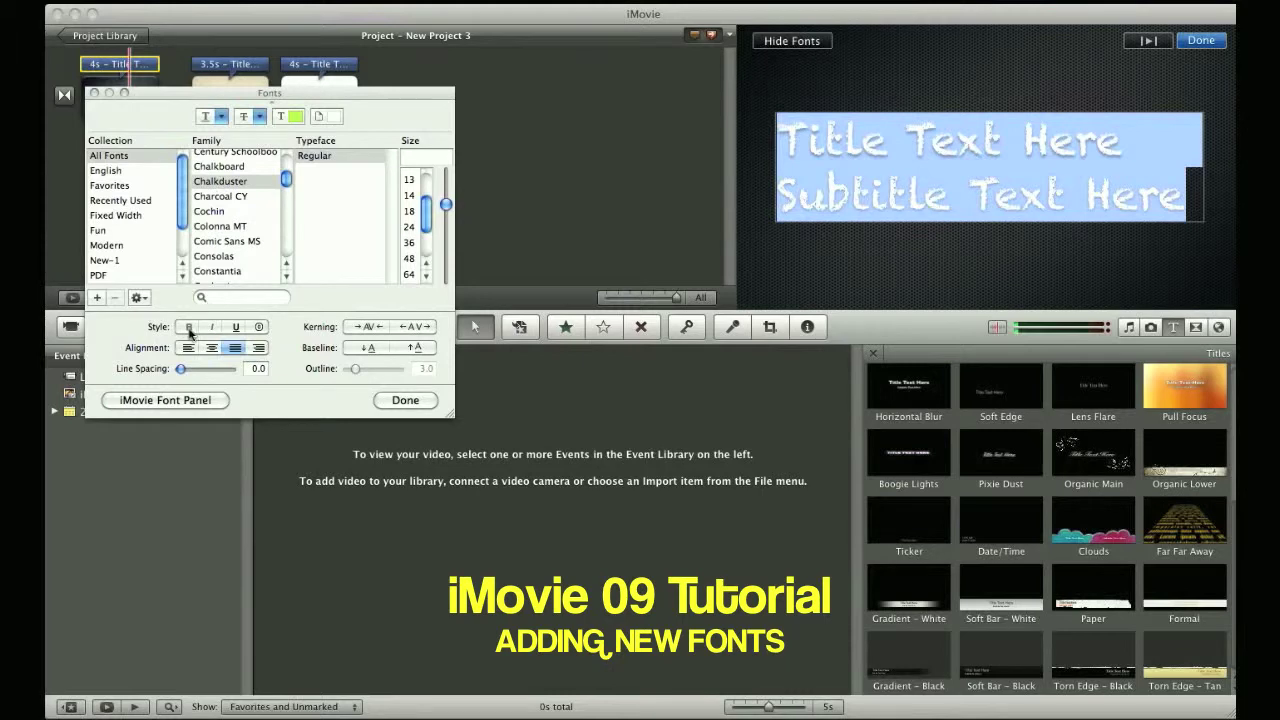
# Set the Chalkduster title to size 64, after trying 48, 72 and 24, and underline it.
pyautogui.click(413, 262)
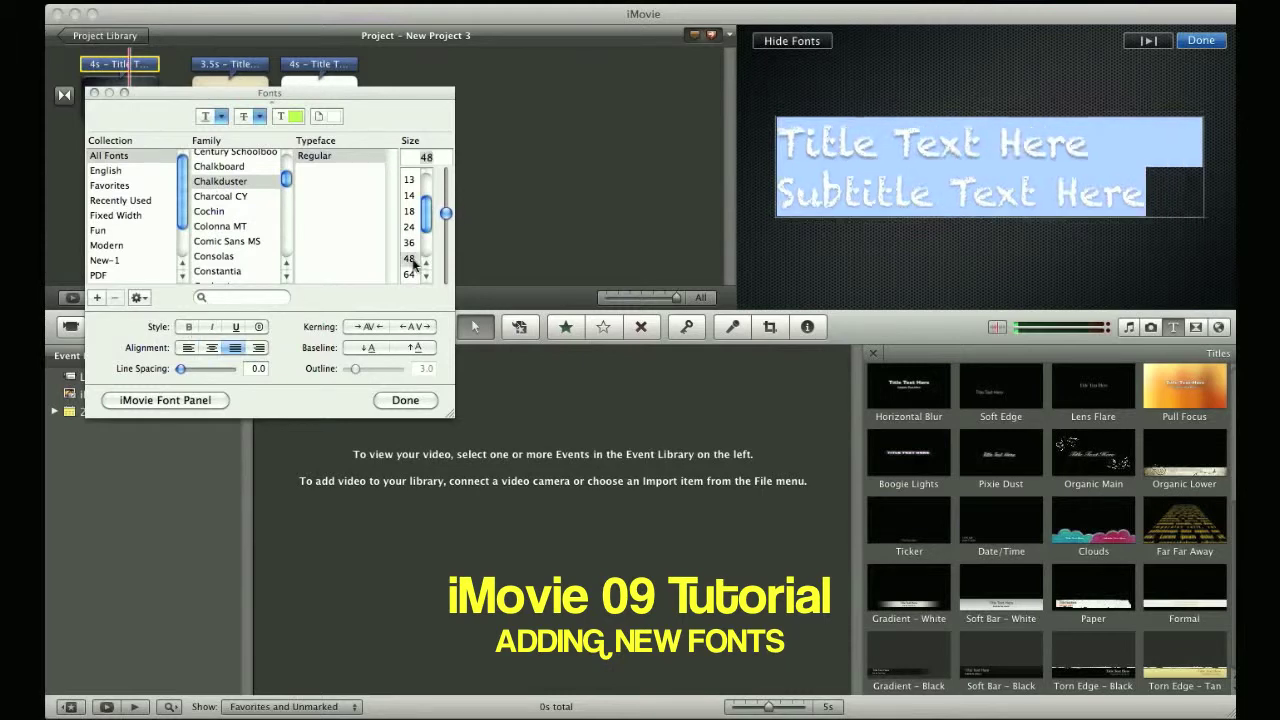
pyautogui.moveTo(427, 218); pyautogui.dragTo(427, 230)
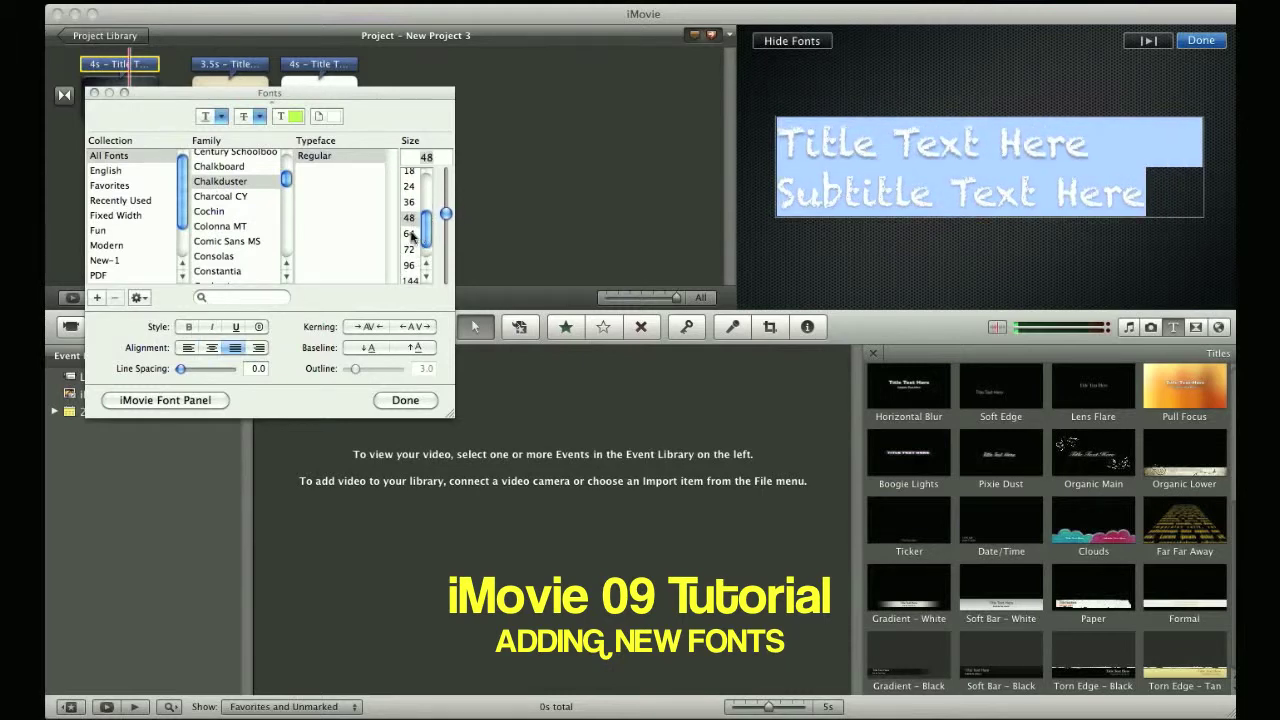
pyautogui.click(410, 233)
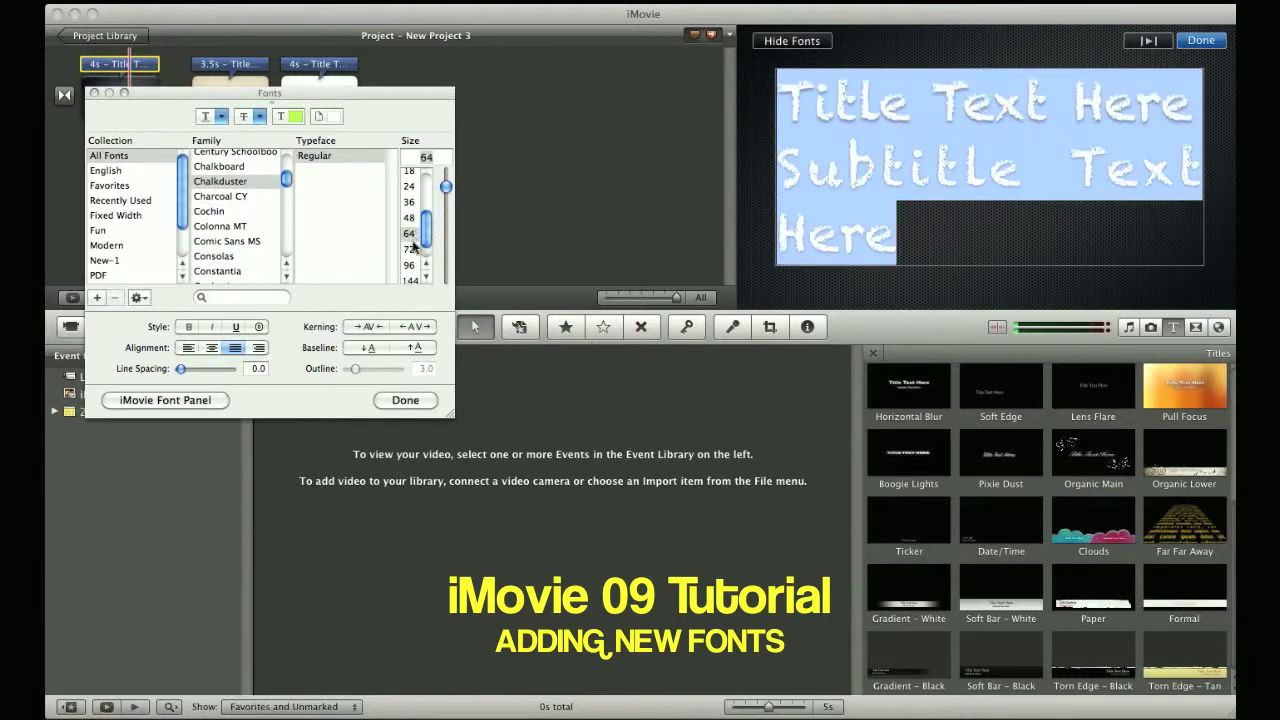
pyautogui.click(410, 248)
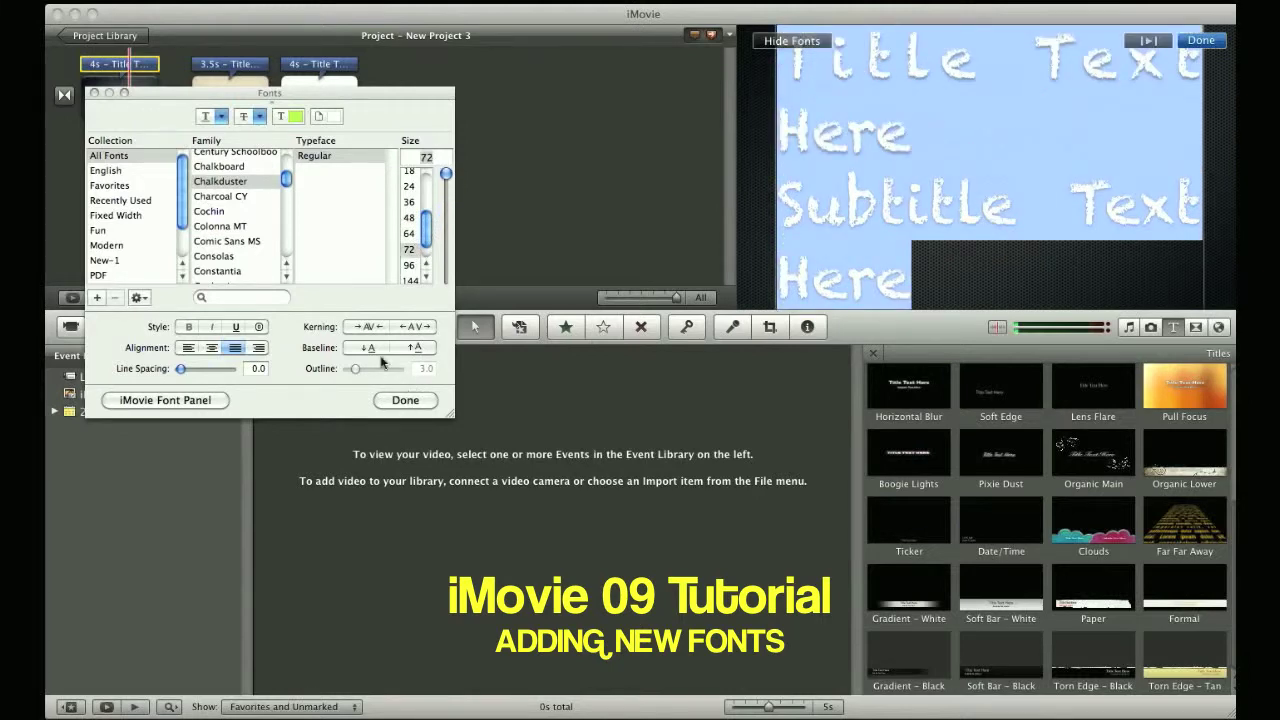
pyautogui.click(410, 186)
pyautogui.click(408, 233)
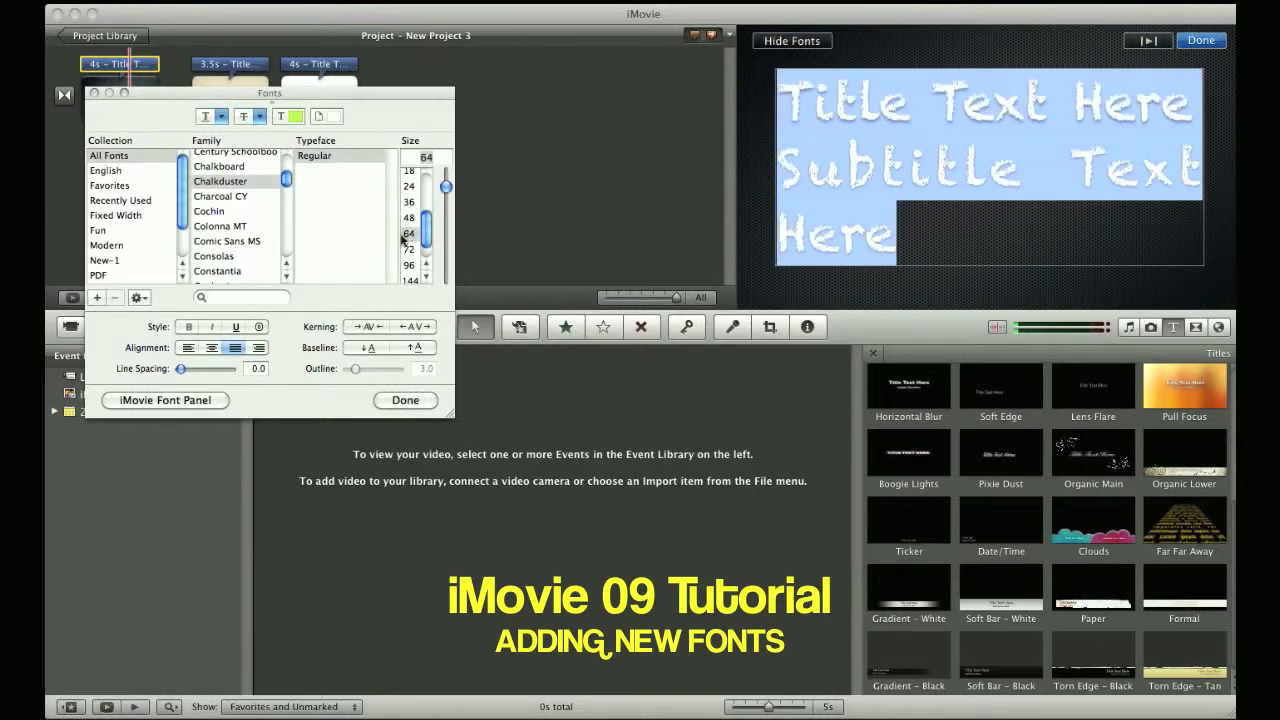
pyautogui.click(237, 328)
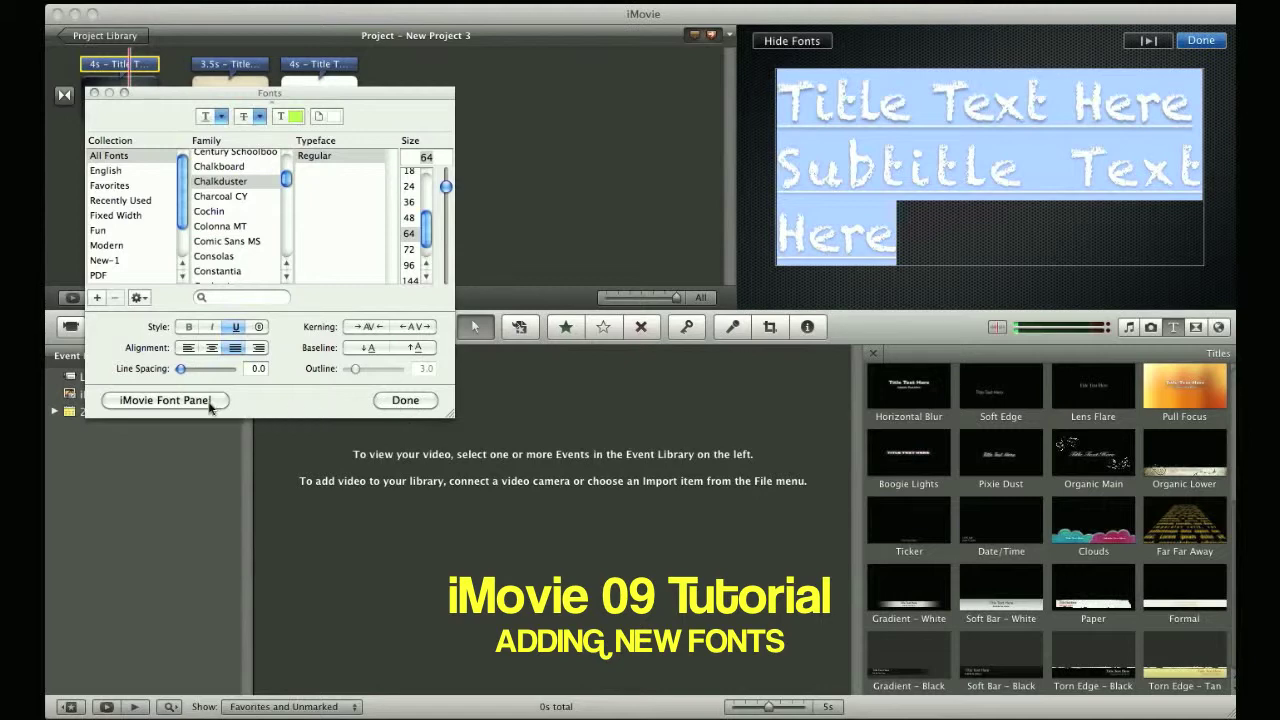
pyautogui.click(209, 404)
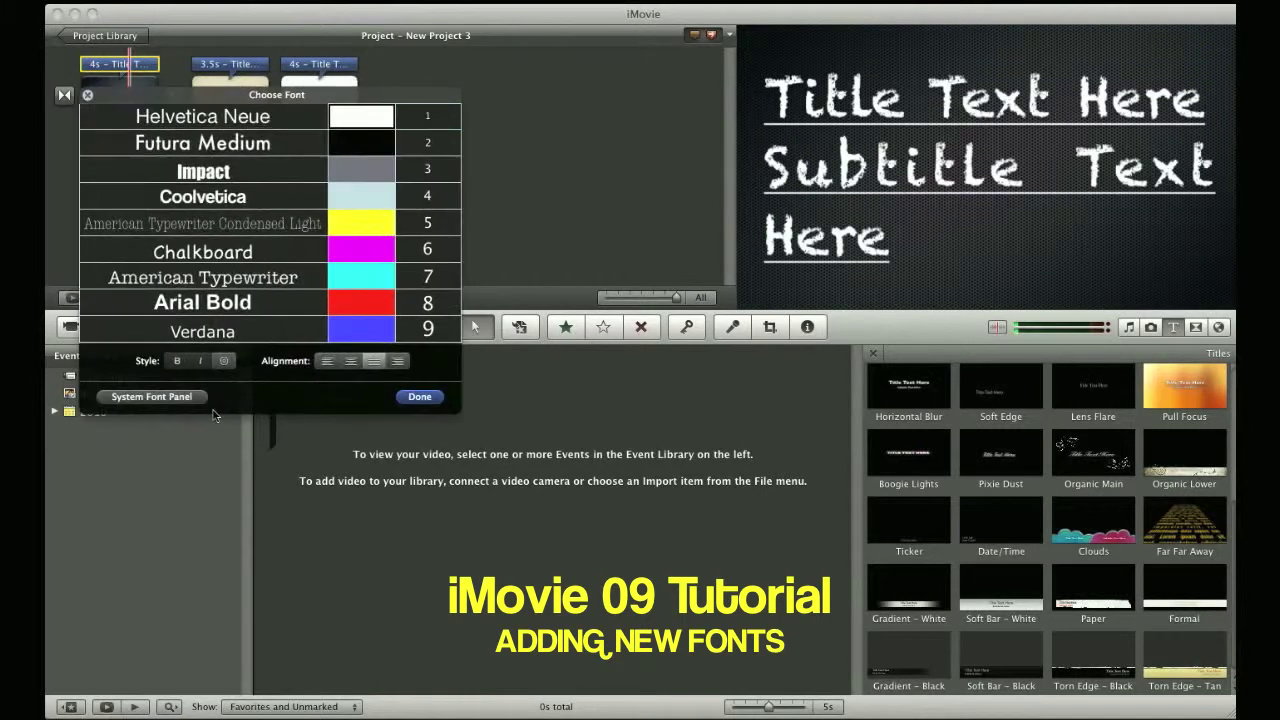
# Make the title text yellow after trying white, magenta, cyan, red and blue.
pyautogui.click(222, 223)
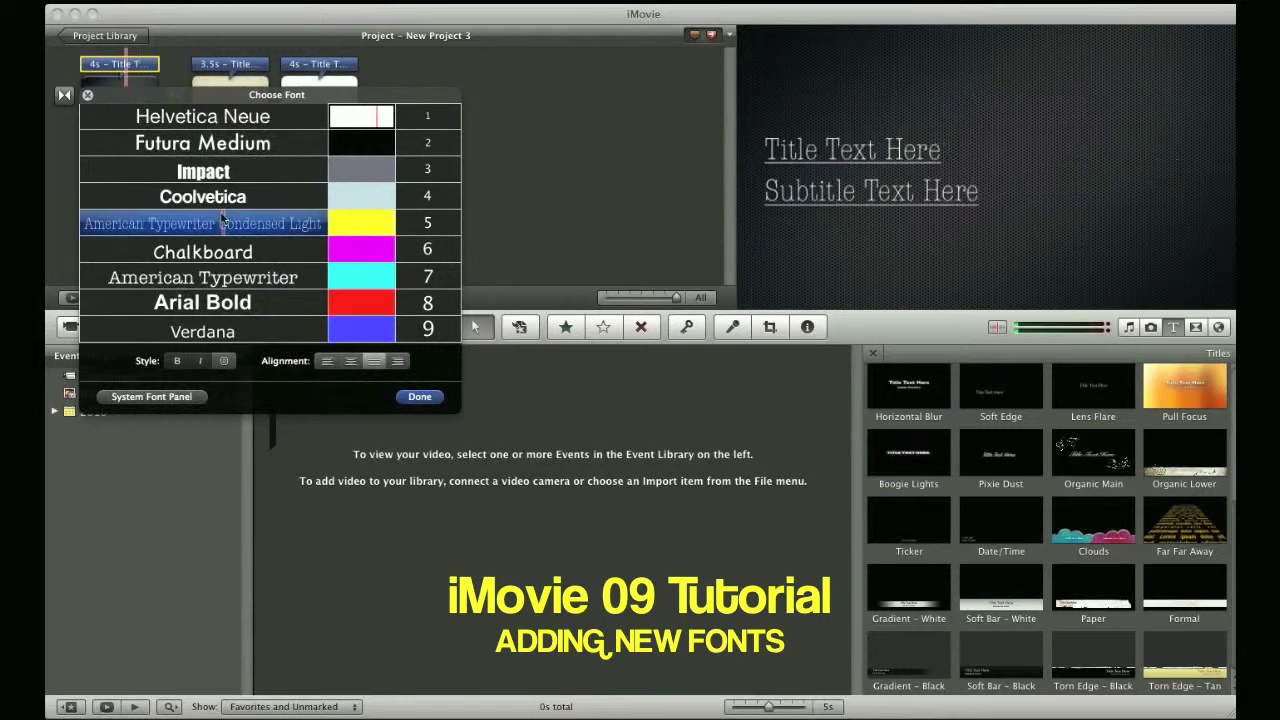
pyautogui.click(362, 229)
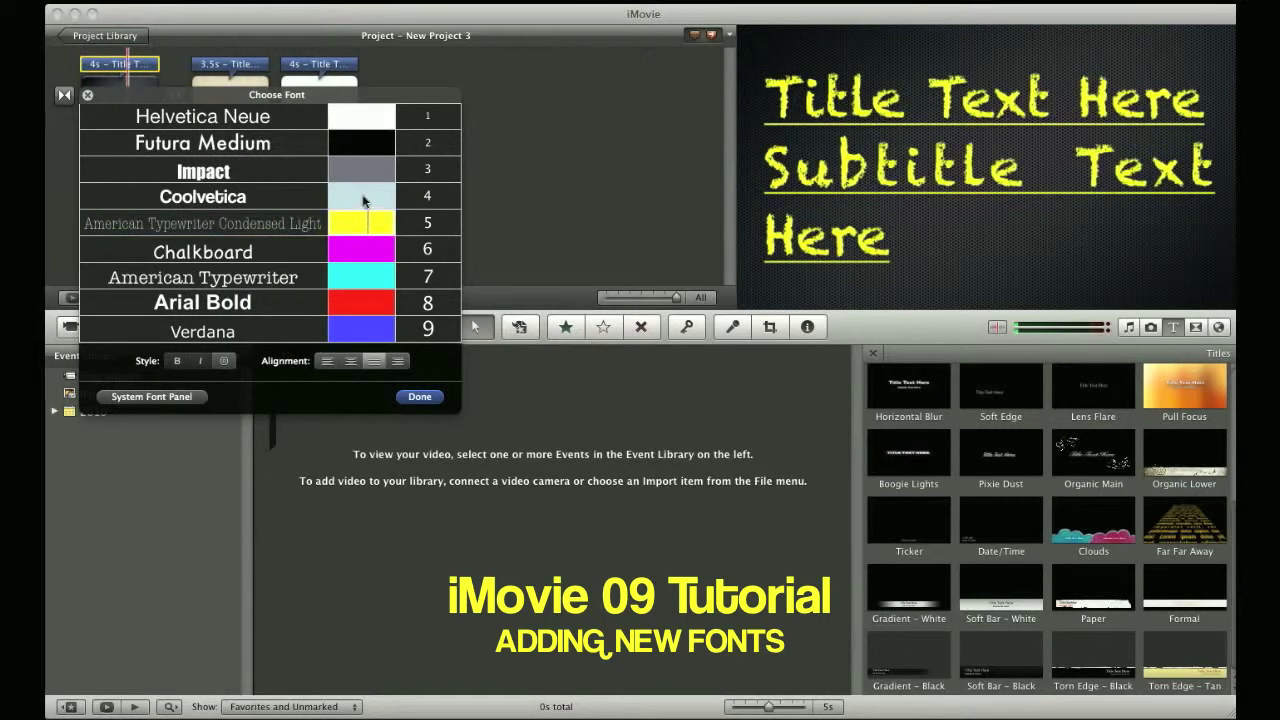
pyautogui.click(365, 116)
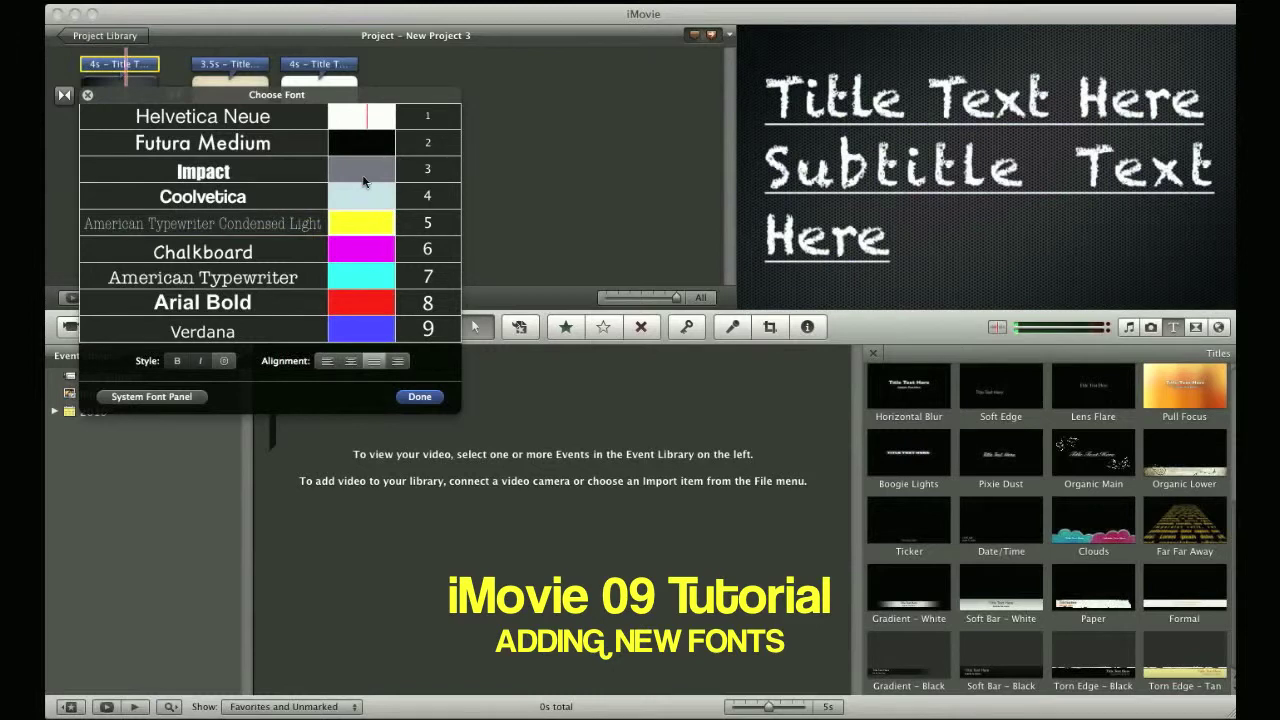
pyautogui.click(364, 249)
pyautogui.click(368, 278)
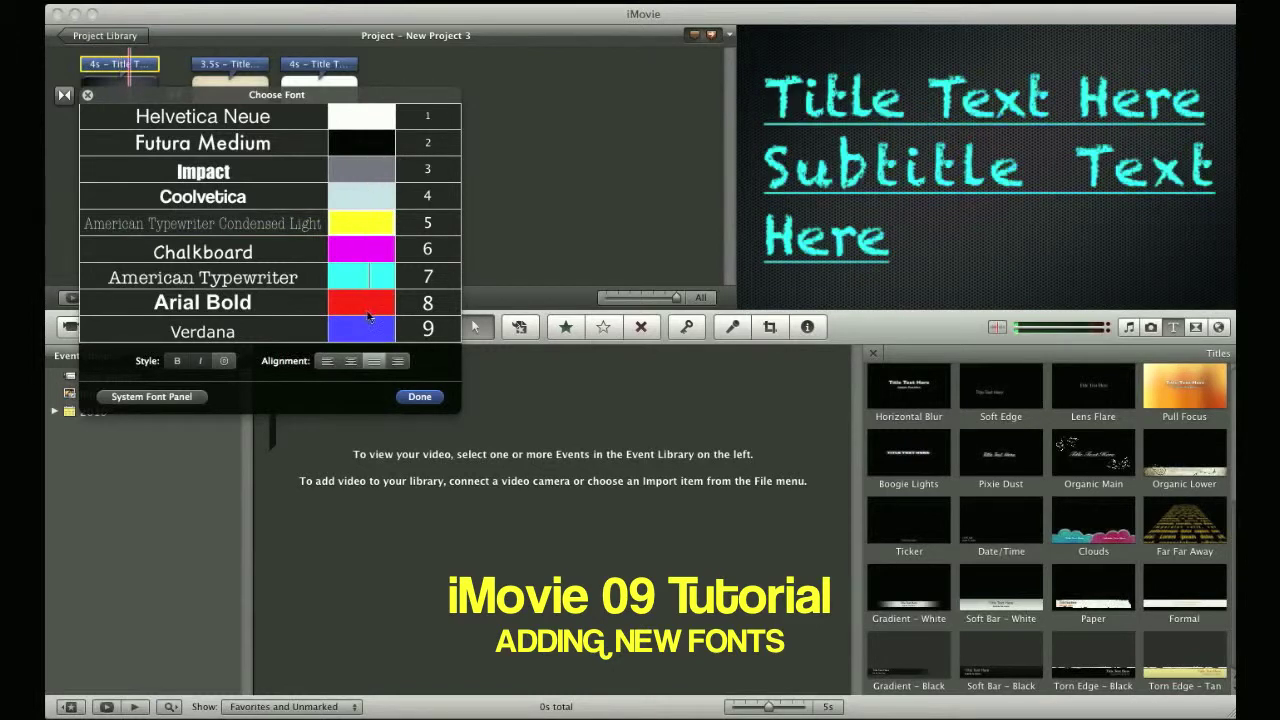
pyautogui.click(368, 310)
pyautogui.click(370, 335)
pyautogui.click(371, 249)
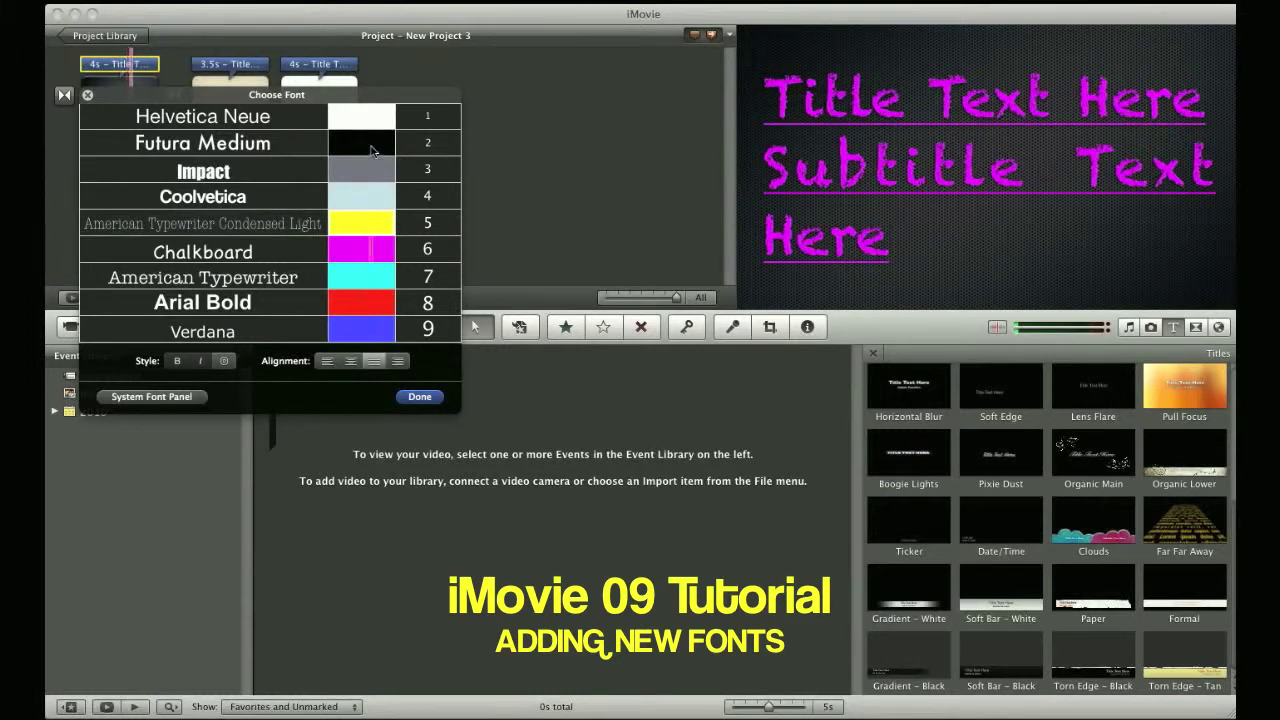
pyautogui.click(370, 196)
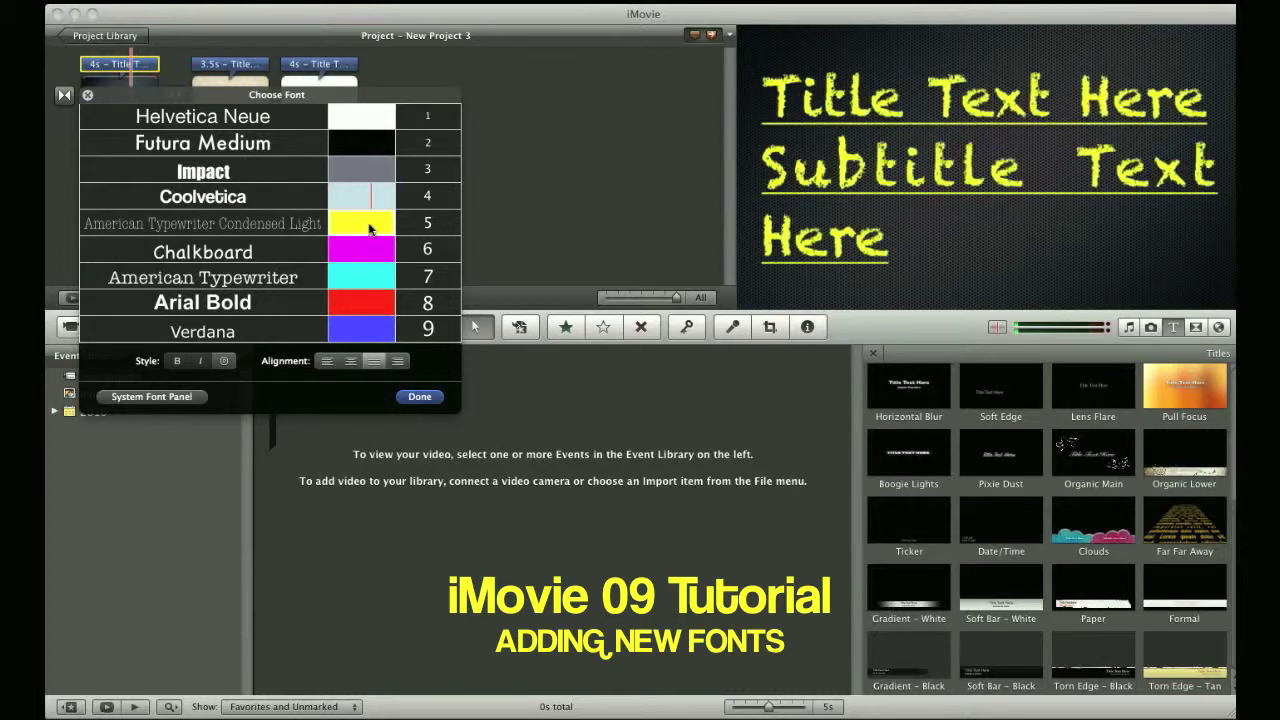
pyautogui.click(361, 226)
pyautogui.click(340, 249)
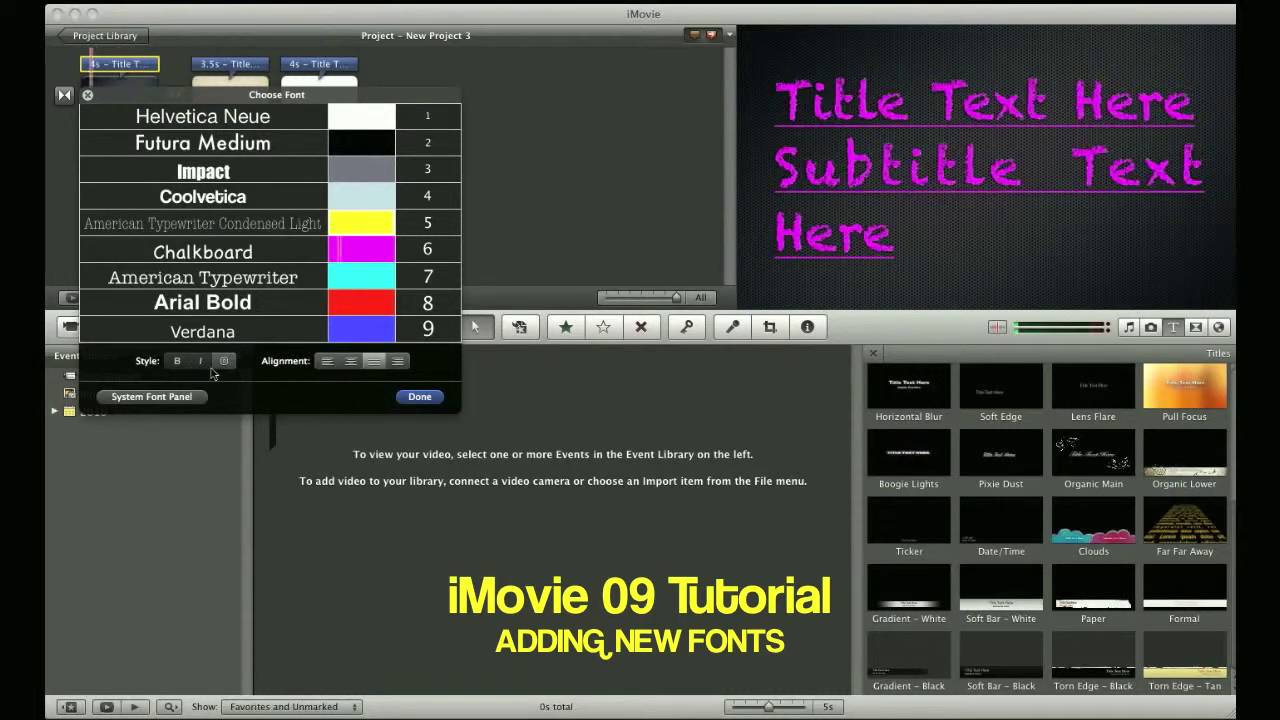
pyautogui.press('5')
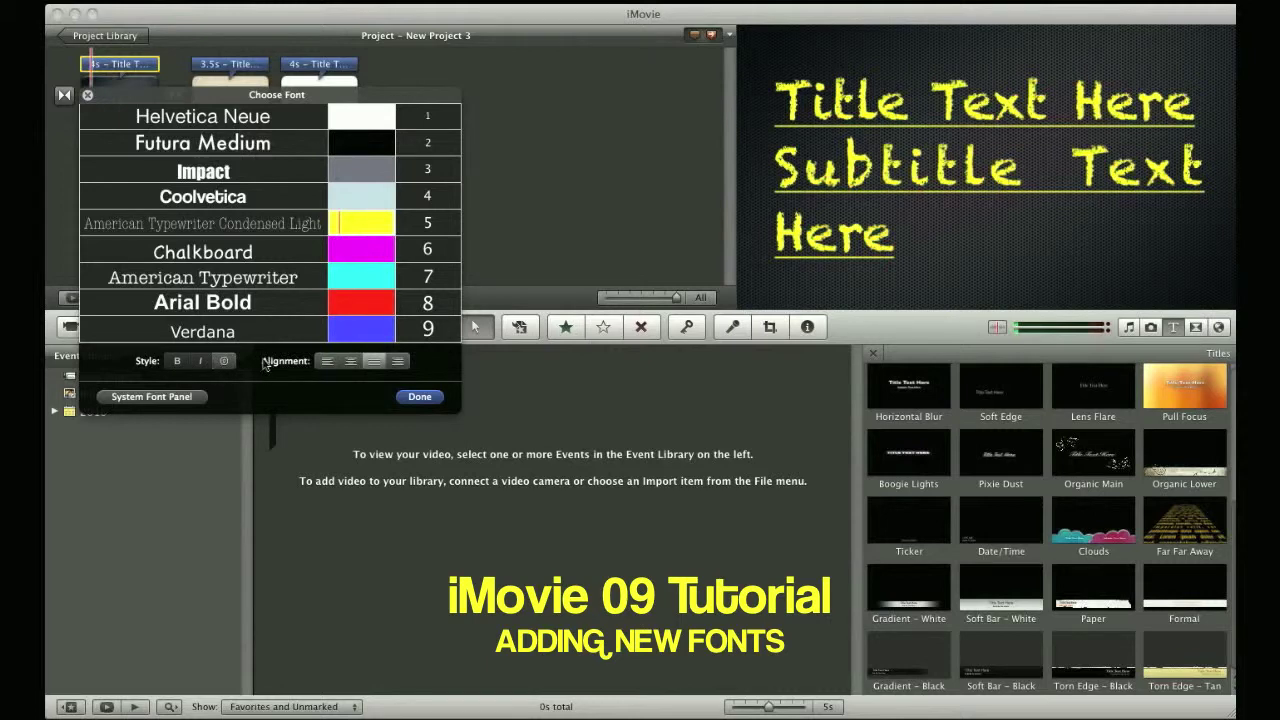
# Preview preset fonts such as Verdana, Chalkboard, Impact, Futura Medium and Helvetica Neue on the title.
pyautogui.click(229, 327)
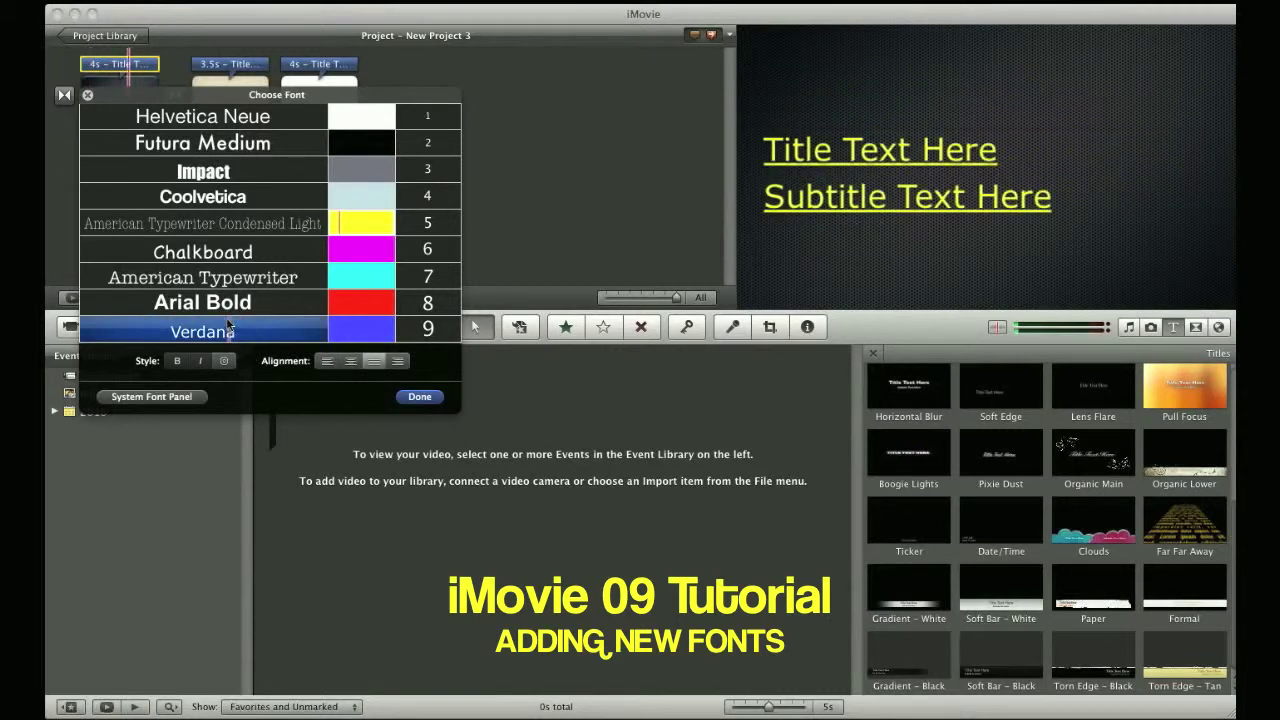
pyautogui.click(233, 300)
pyautogui.click(234, 284)
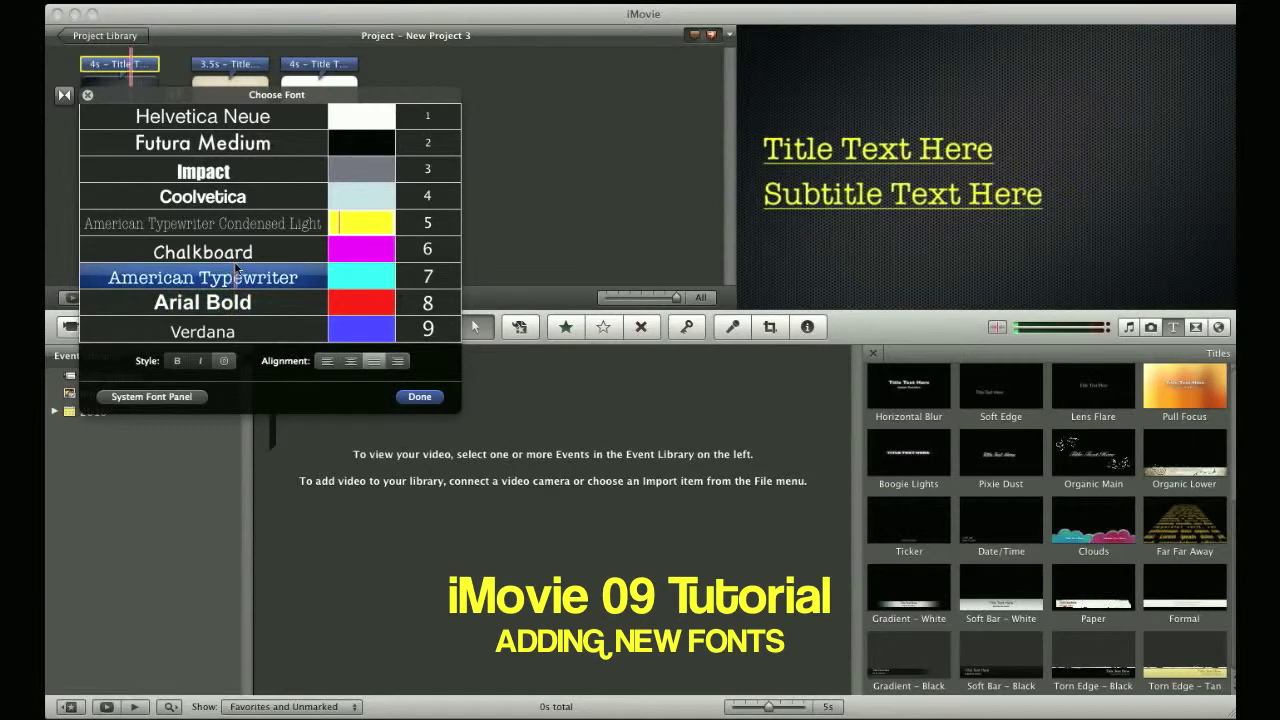
pyautogui.click(237, 252)
pyautogui.click(237, 224)
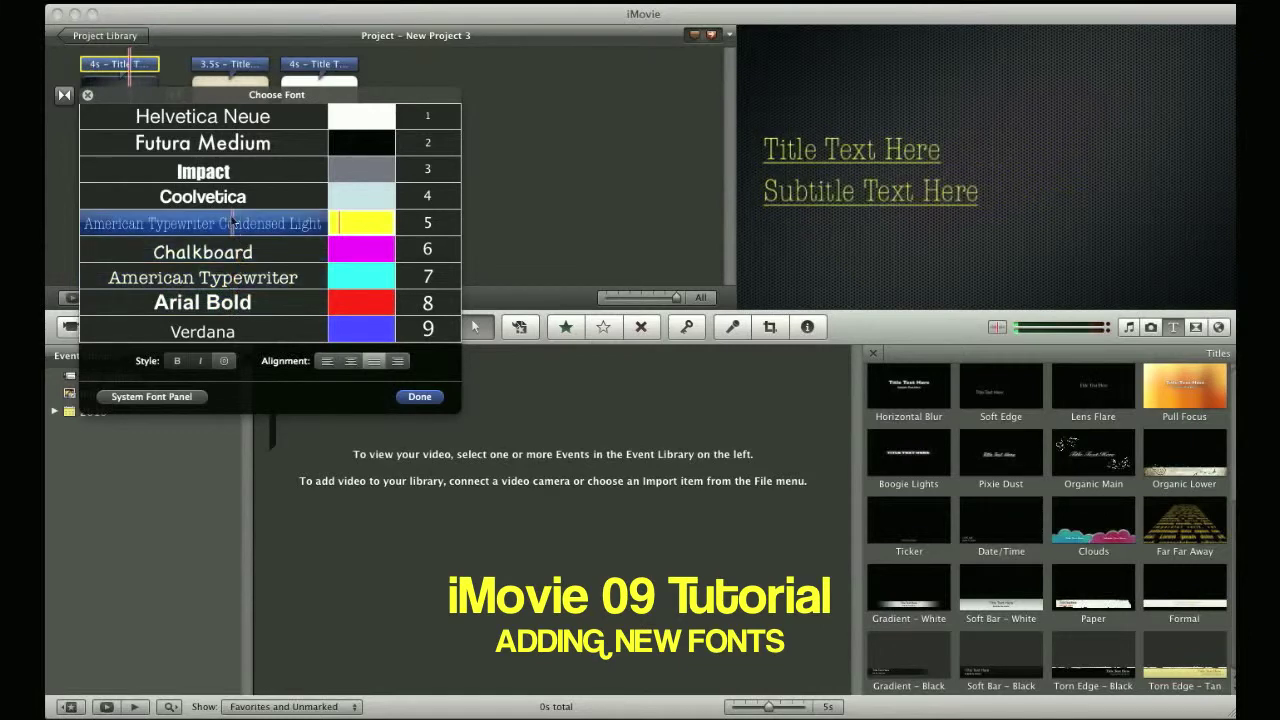
pyautogui.click(232, 197)
pyautogui.click(227, 172)
pyautogui.click(230, 197)
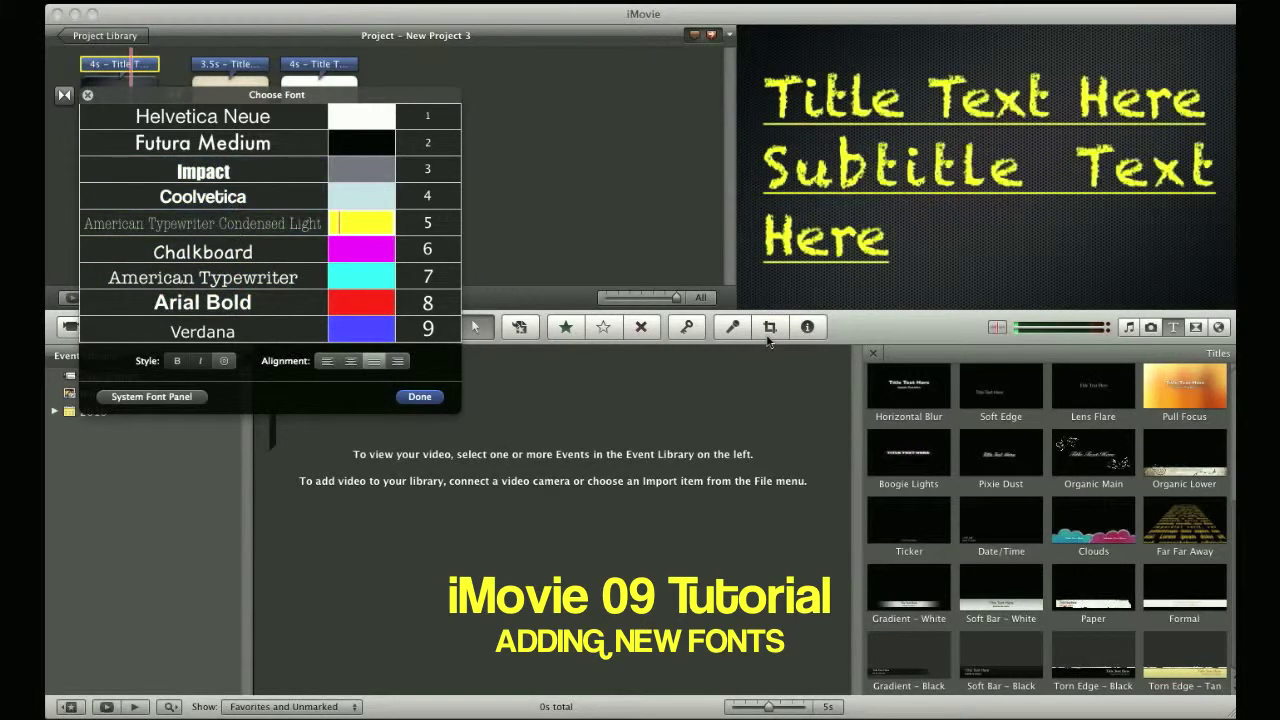
pyautogui.click(240, 224)
pyautogui.click(248, 198)
pyautogui.click(227, 172)
pyautogui.click(225, 148)
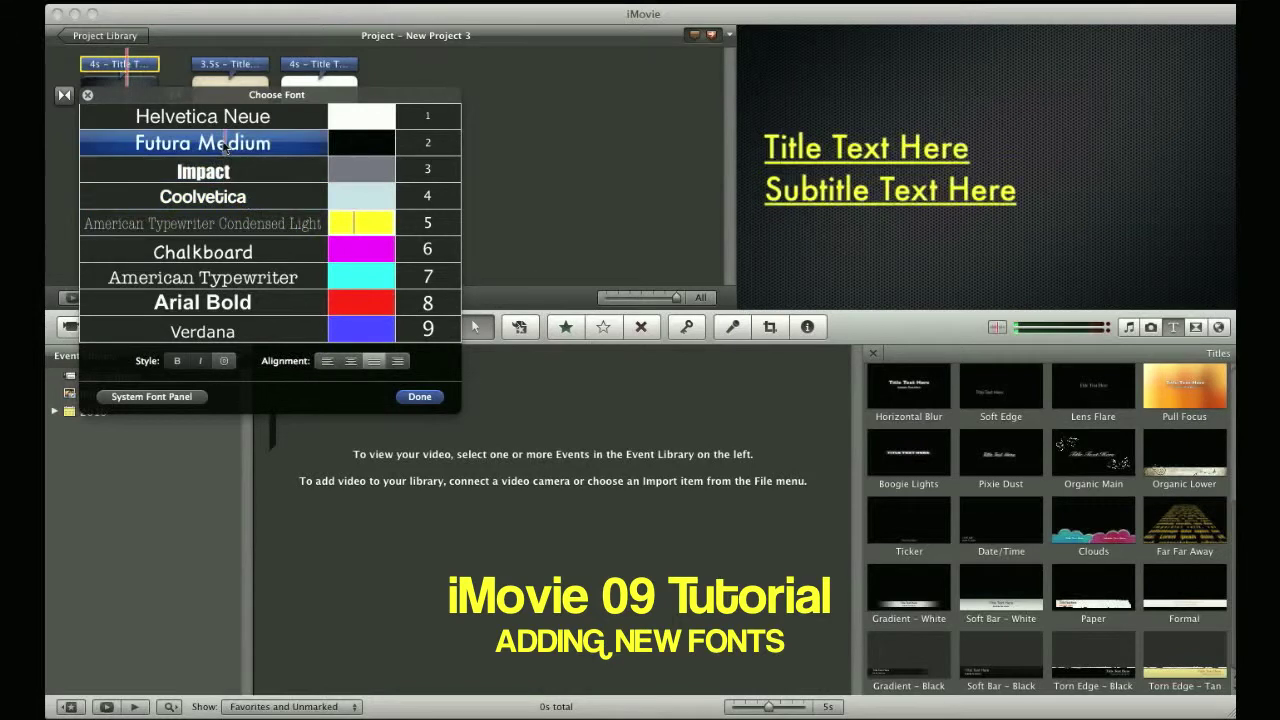
pyautogui.click(221, 168)
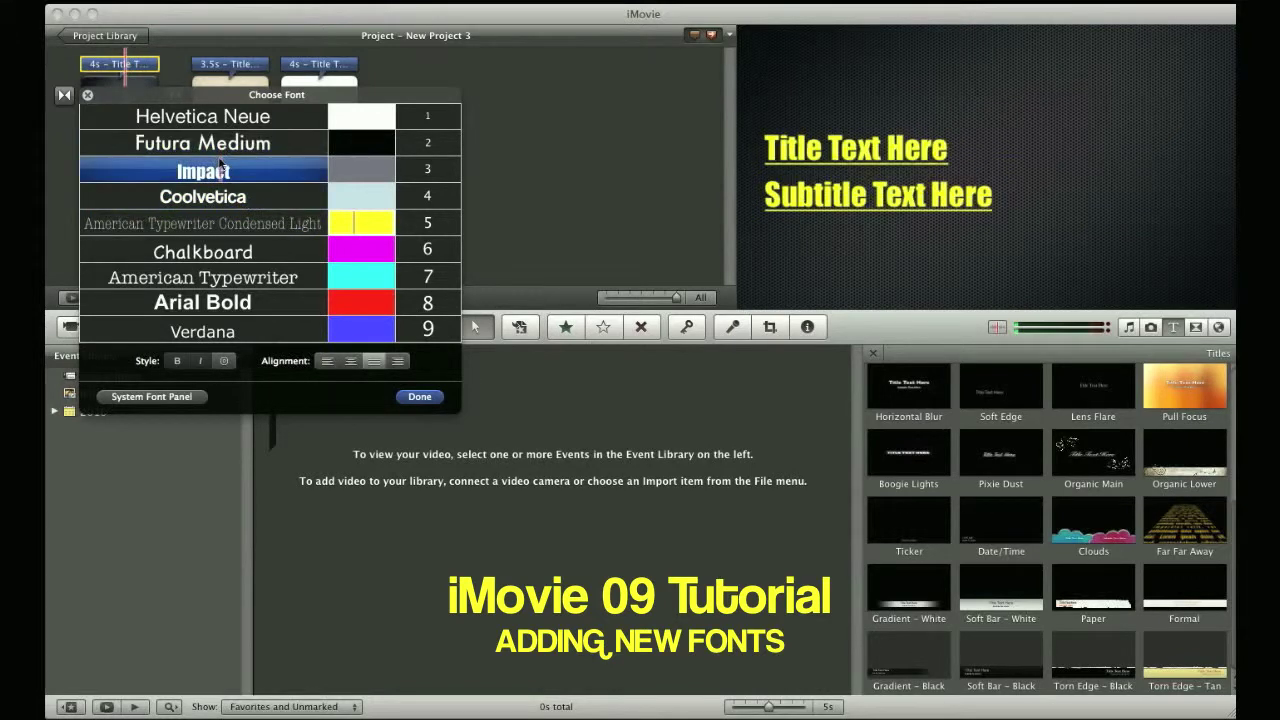
pyautogui.click(222, 146)
pyautogui.click(221, 120)
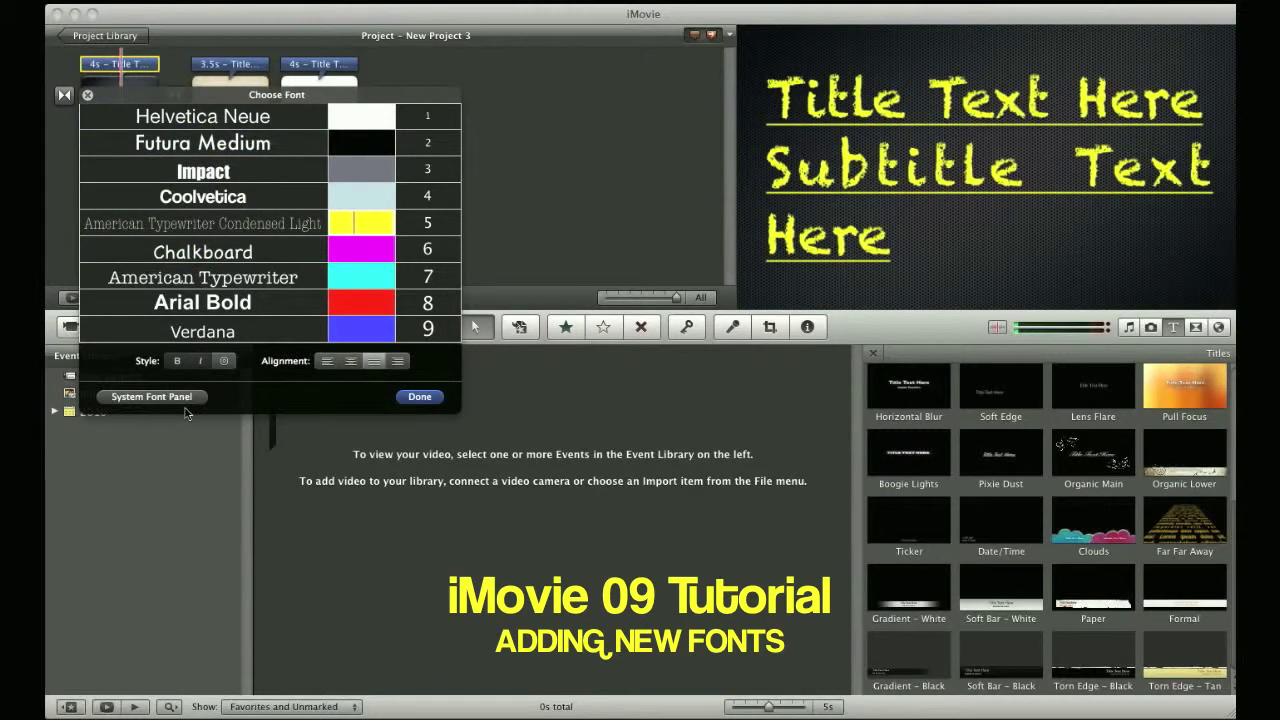
# Set the preset size to 7, apply the choices, finish editing and play the first title.
pyautogui.click(441, 253)
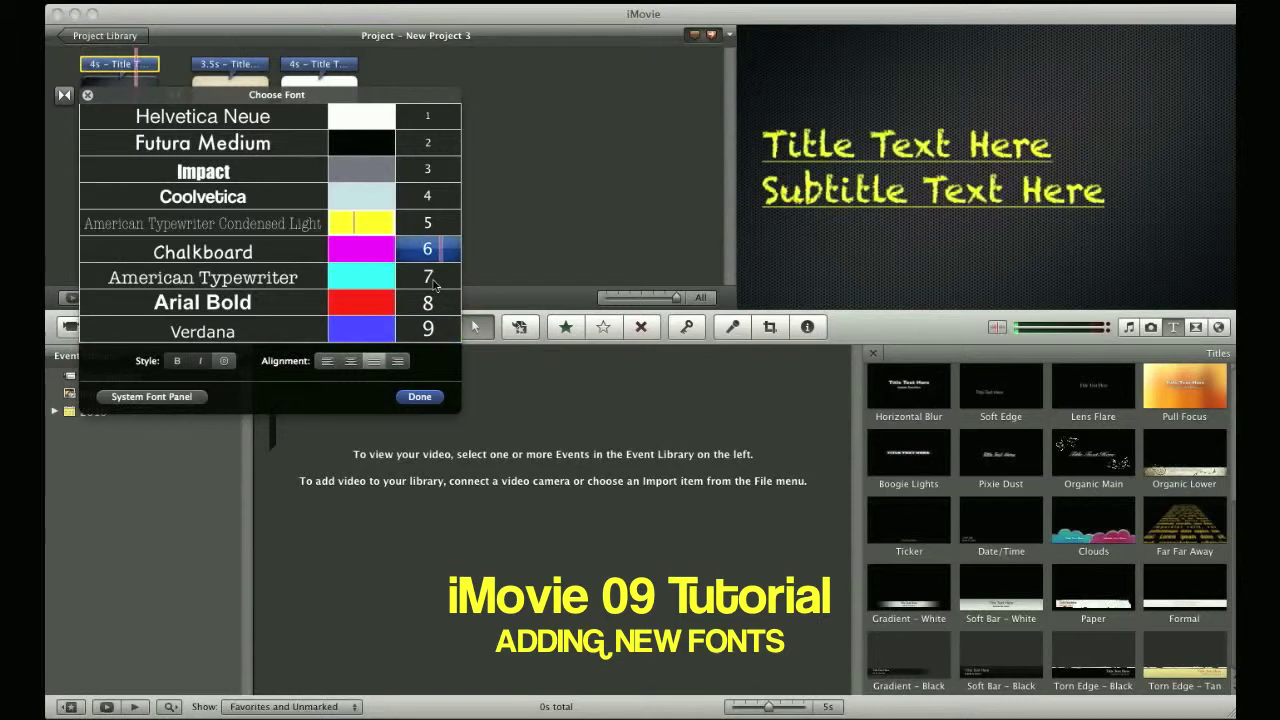
pyautogui.click(430, 279)
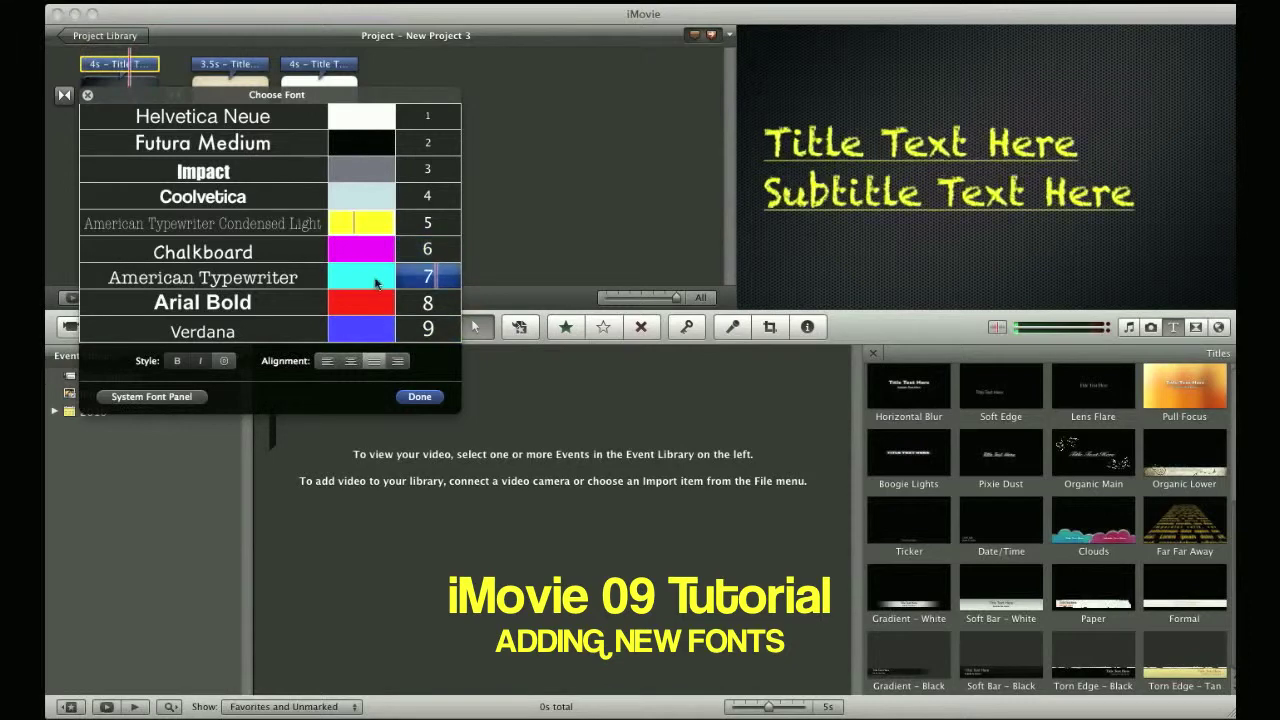
pyautogui.click(420, 397)
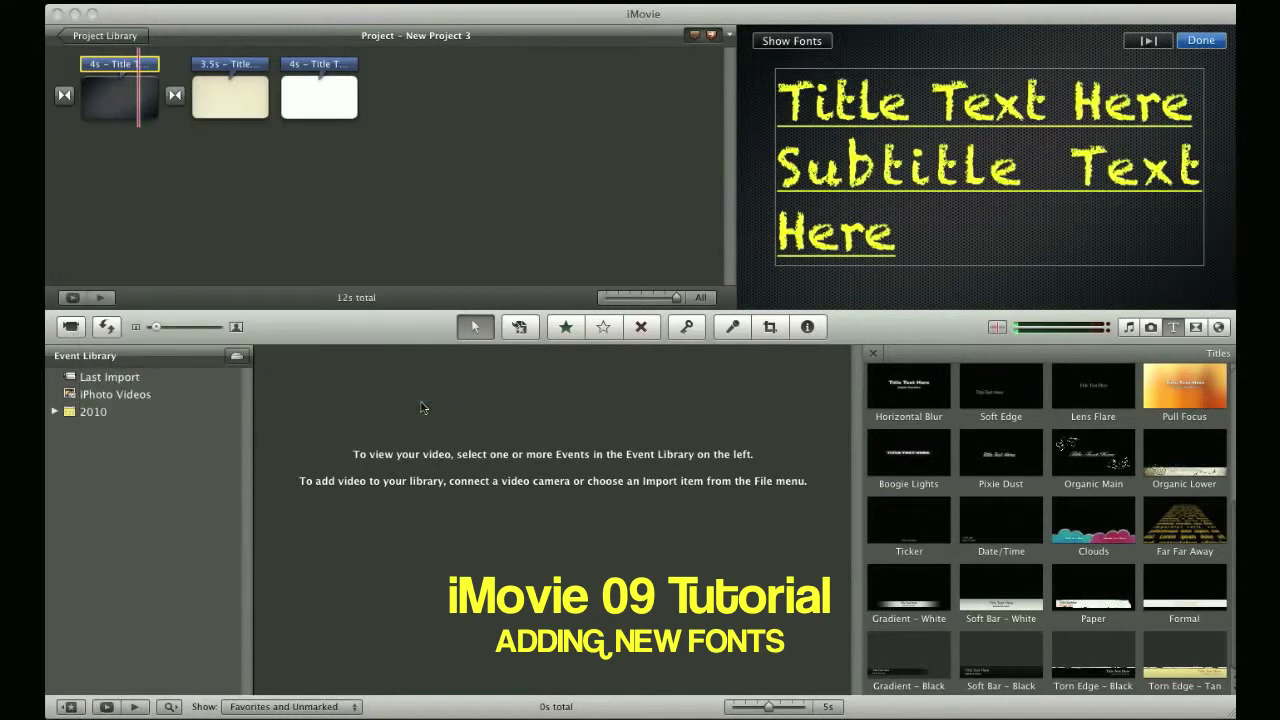
pyautogui.click(70, 103)
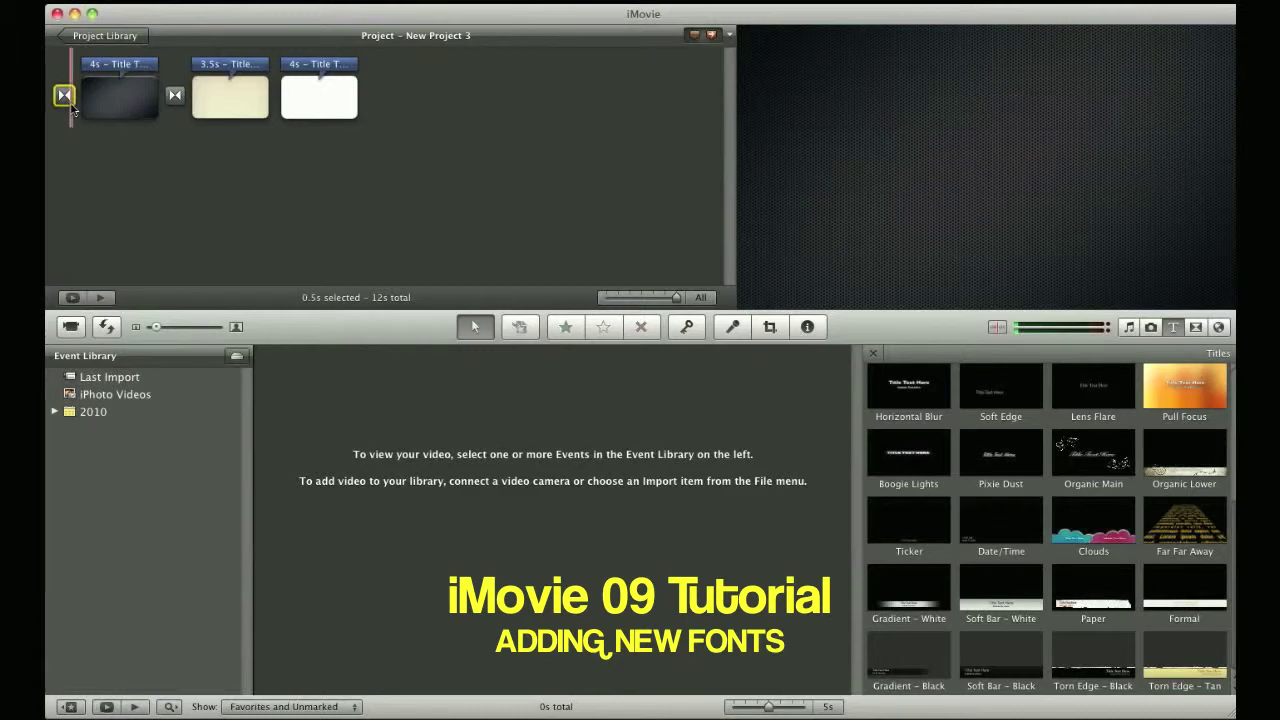
pyautogui.press('space')
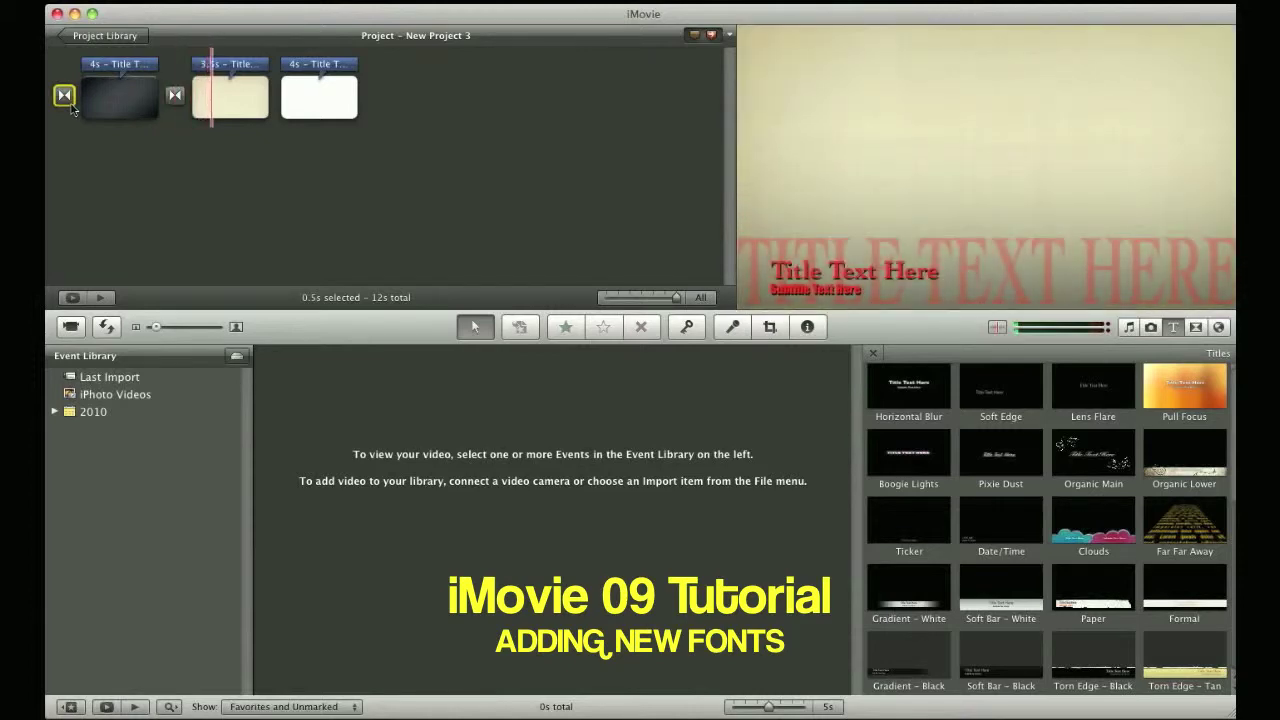
pyautogui.click(214, 121)
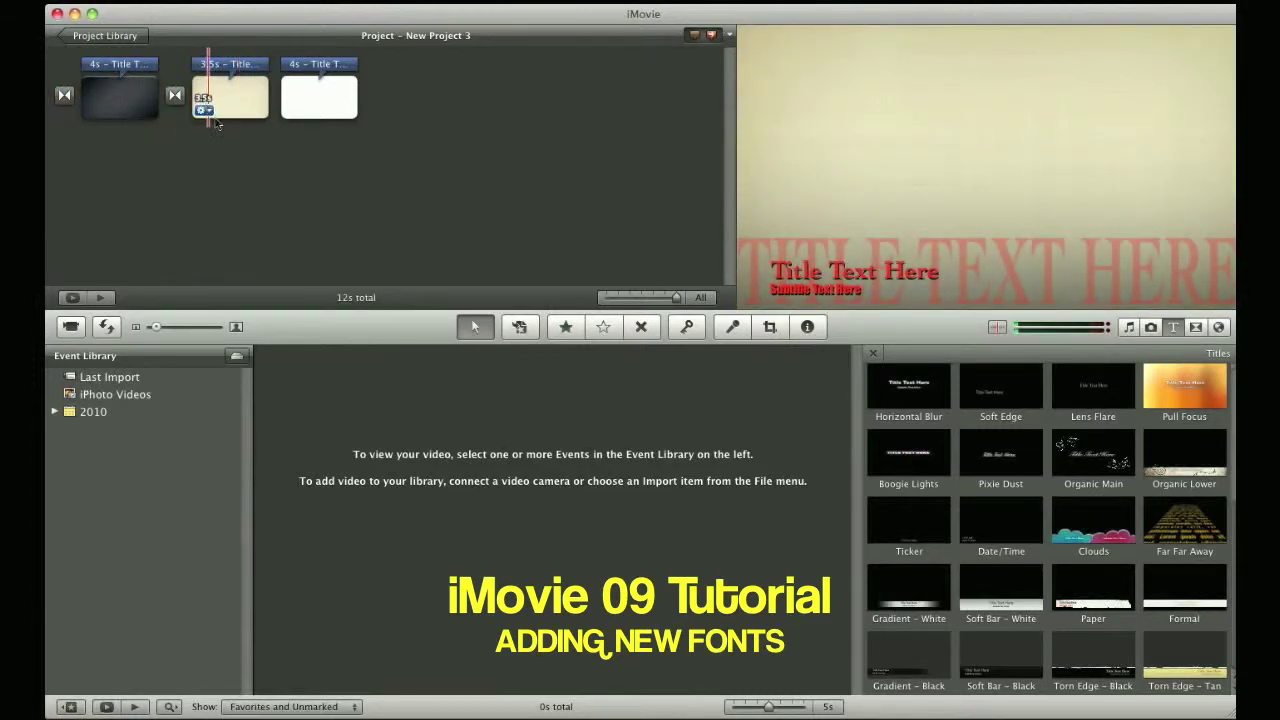
# Open the second (Echo) title clip for editing and bring up its font chooser.
pyautogui.doubleClick(231, 65)
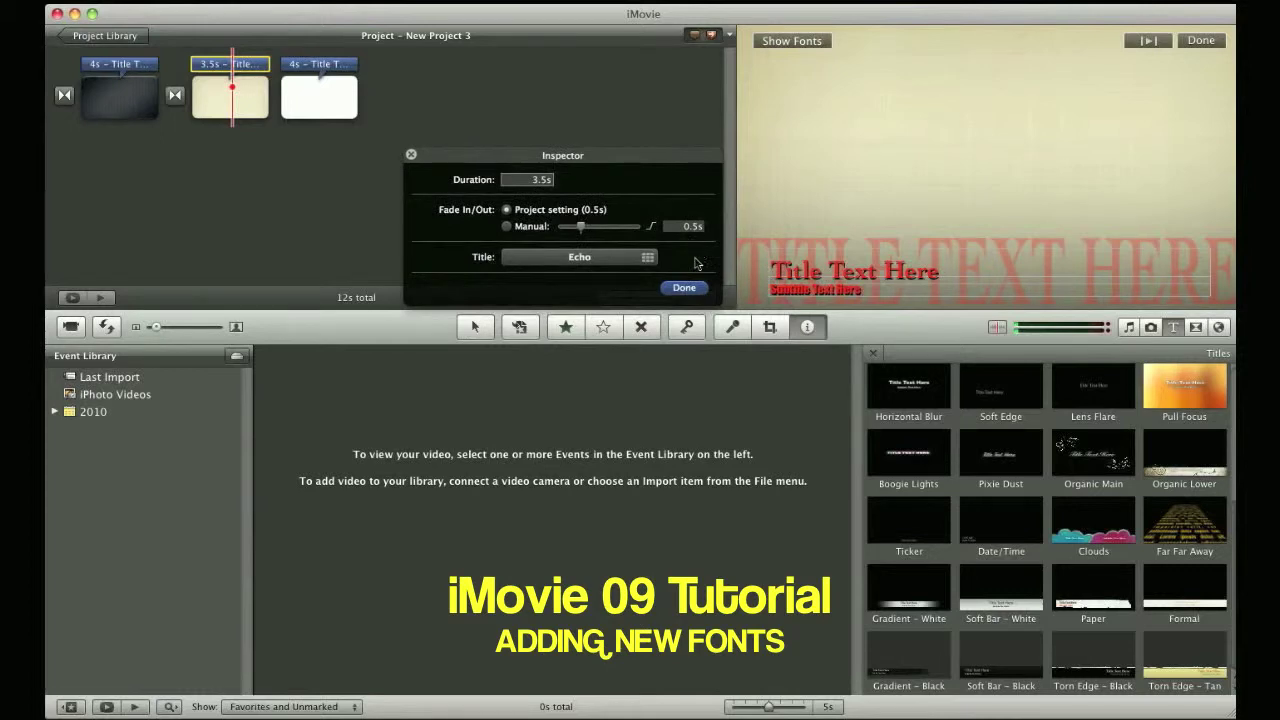
pyautogui.click(692, 290)
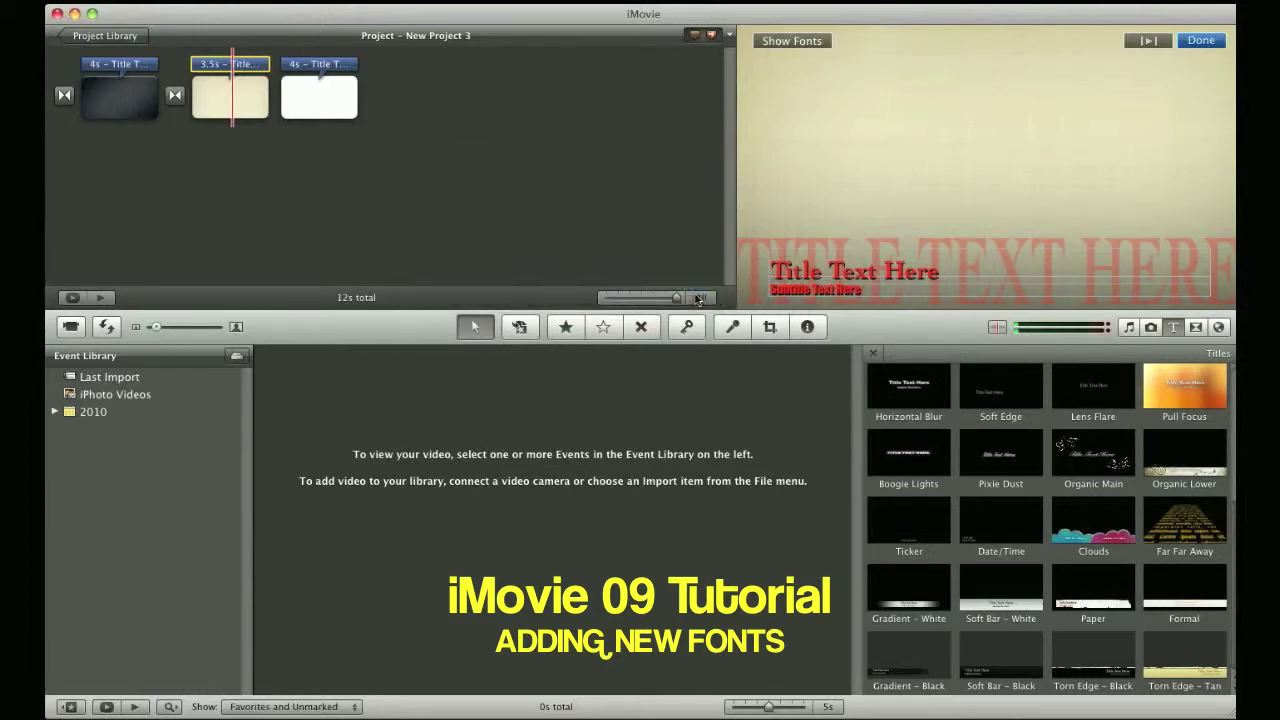
pyautogui.click(805, 45)
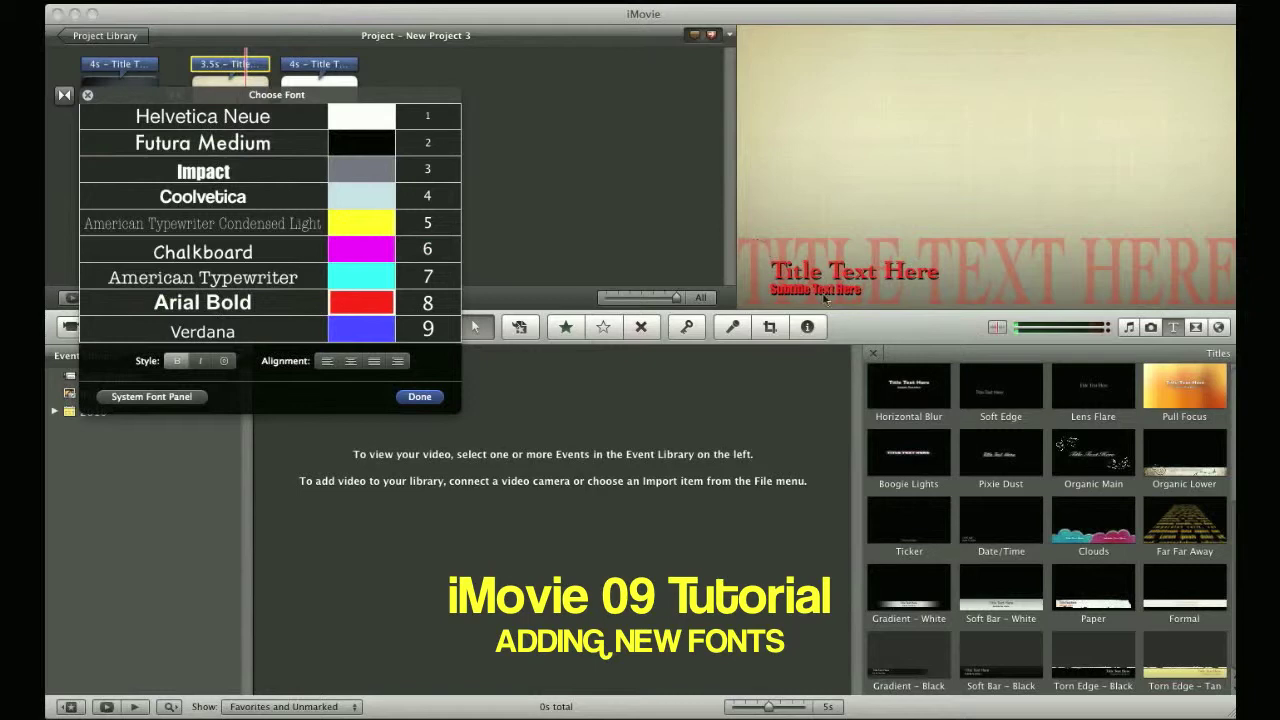
pyautogui.click(422, 397)
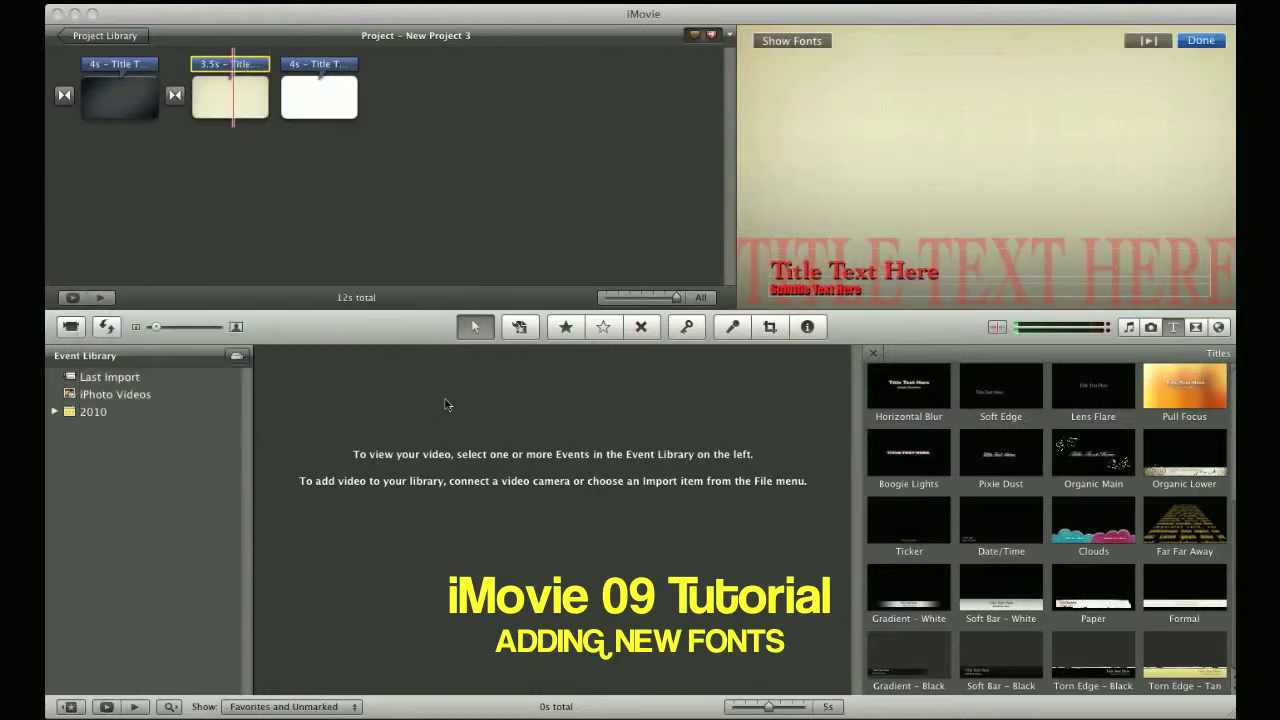
pyautogui.click(841, 278)
pyautogui.click(839, 303)
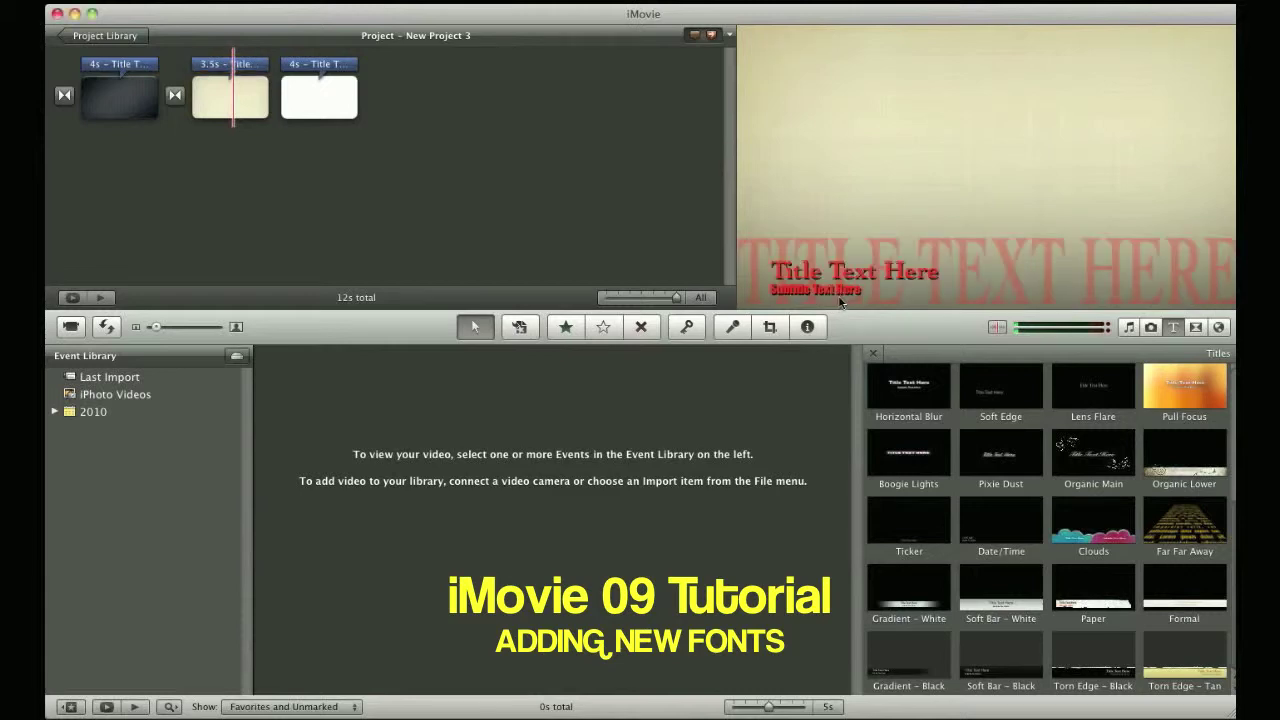
pyautogui.click(794, 271)
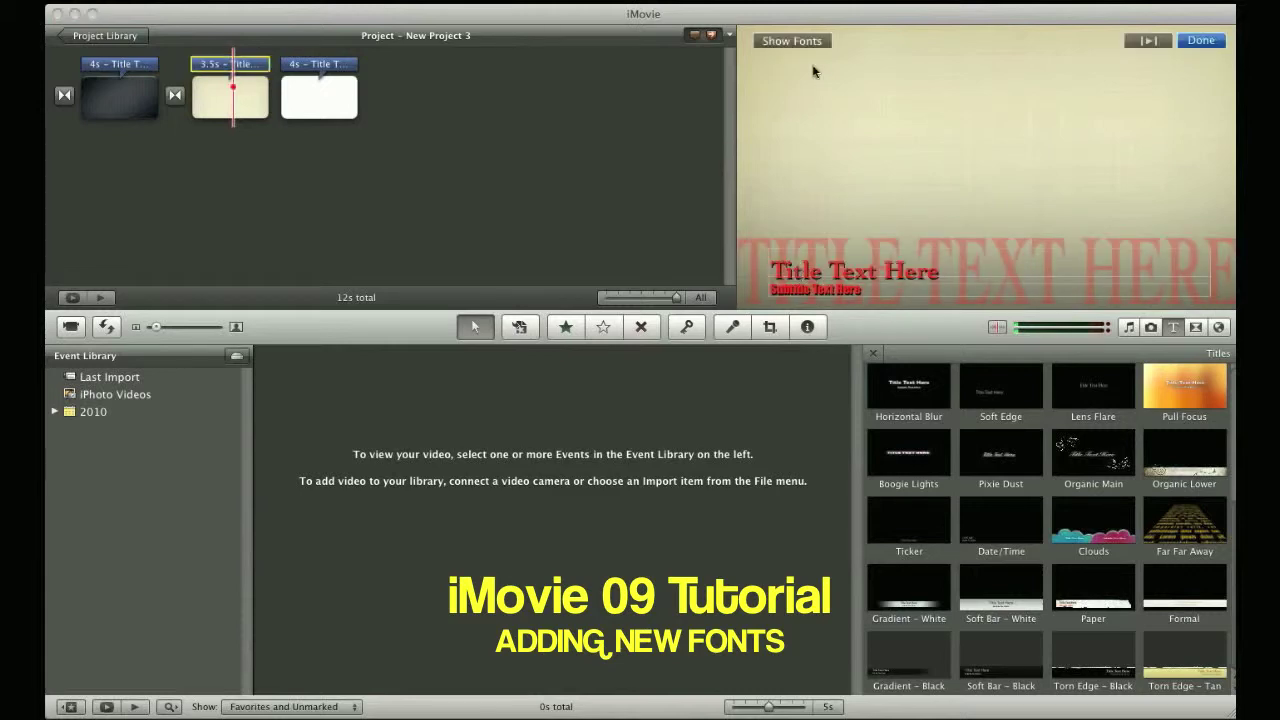
pyautogui.click(795, 42)
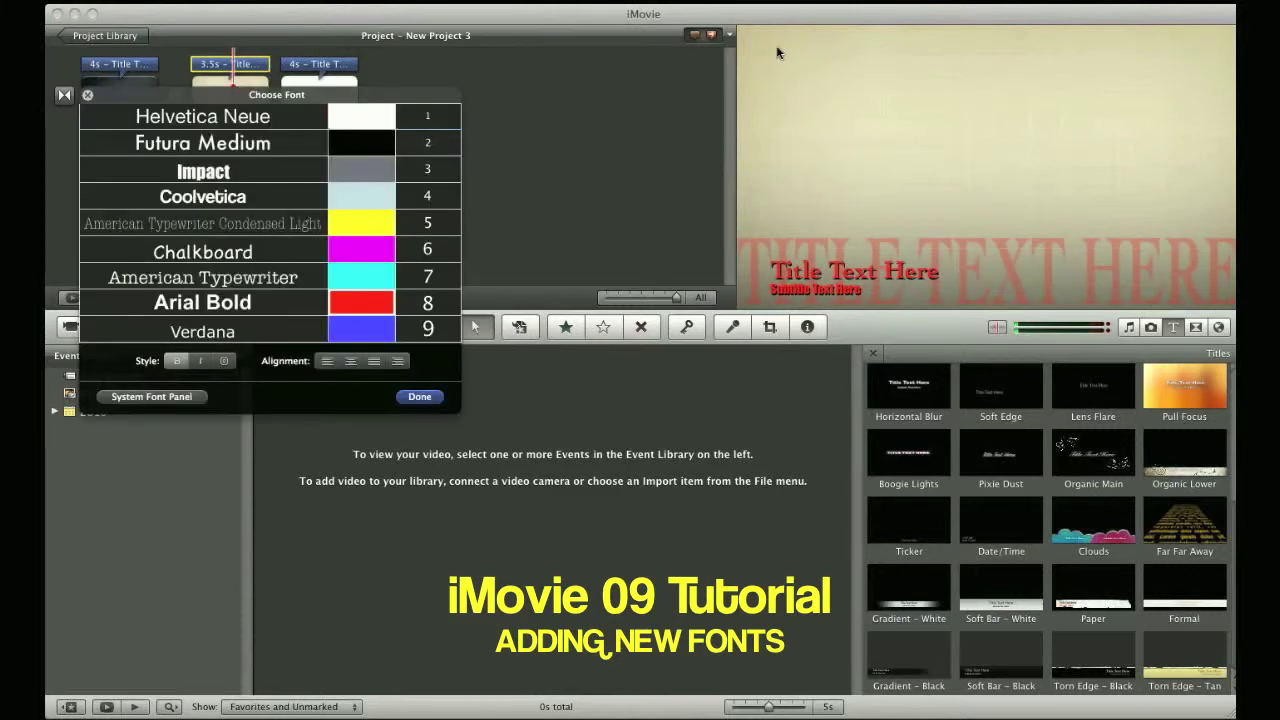
# In the full Mac font collection, select the Title Text Here line and try Charcoal CY, Comic Sans MS and Consolas.
pyautogui.click(145, 400)
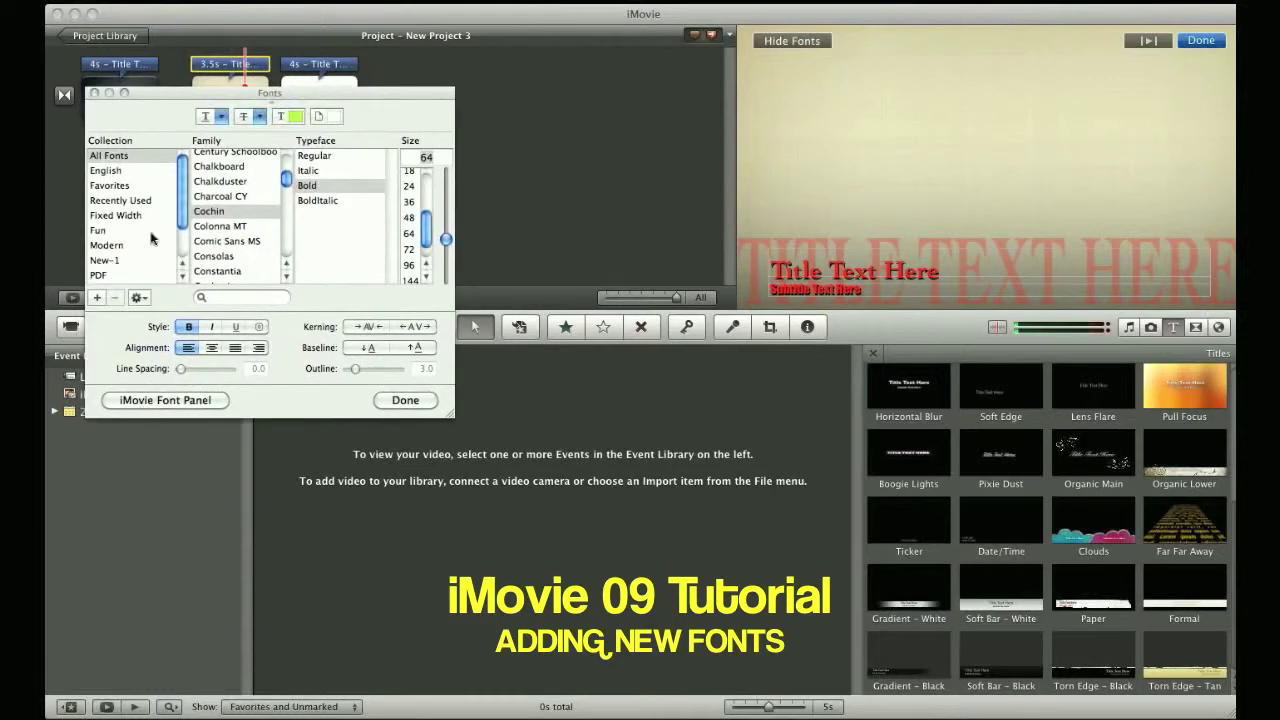
pyautogui.click(221, 197)
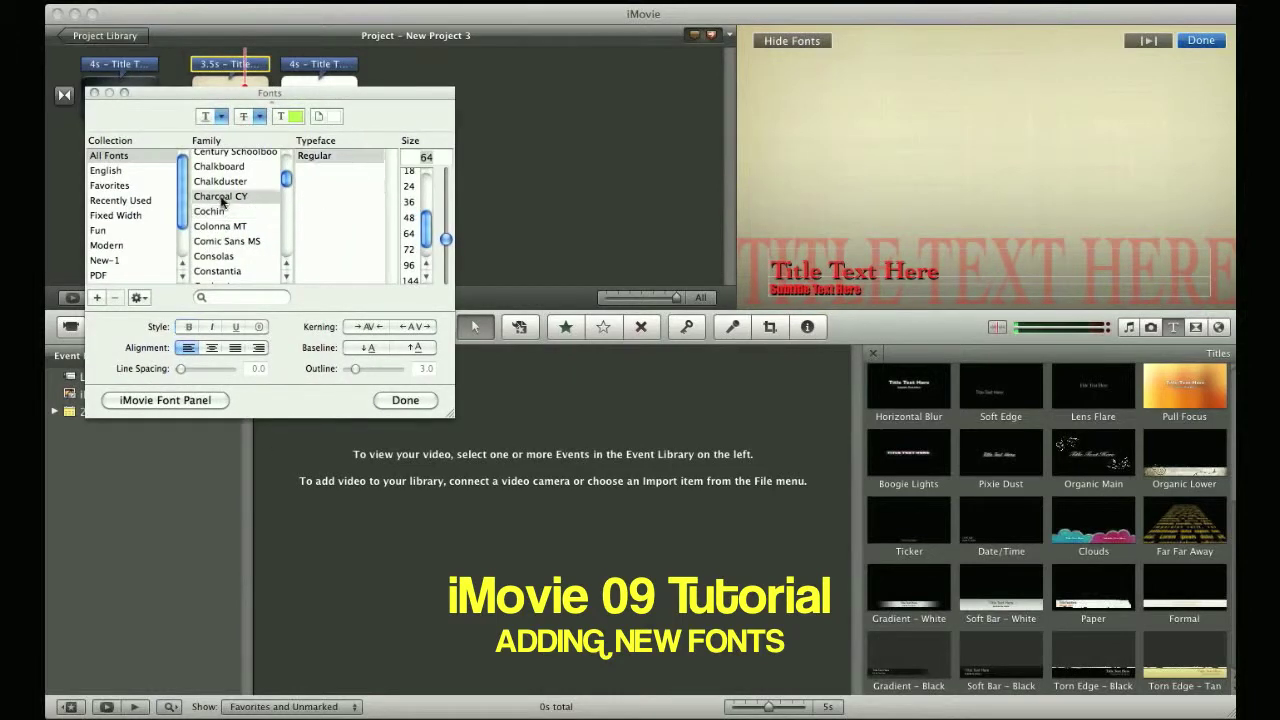
pyautogui.click(226, 241)
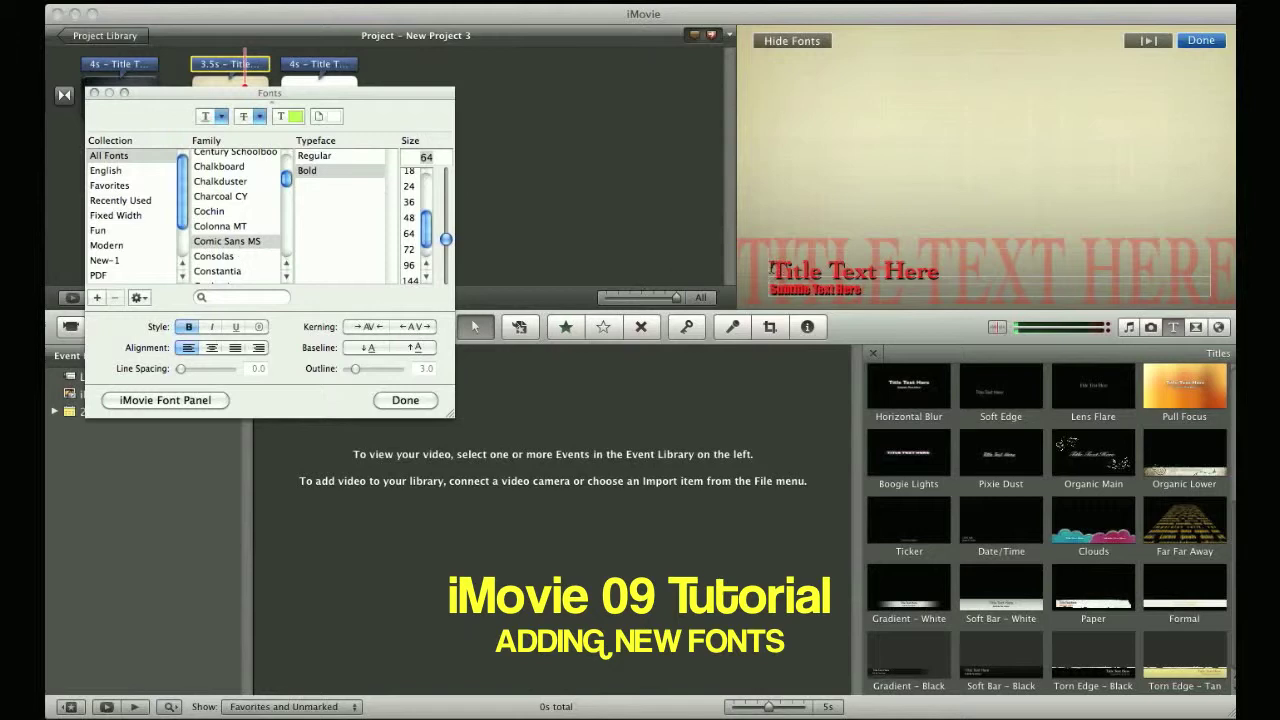
pyautogui.tripleClick(772, 260)
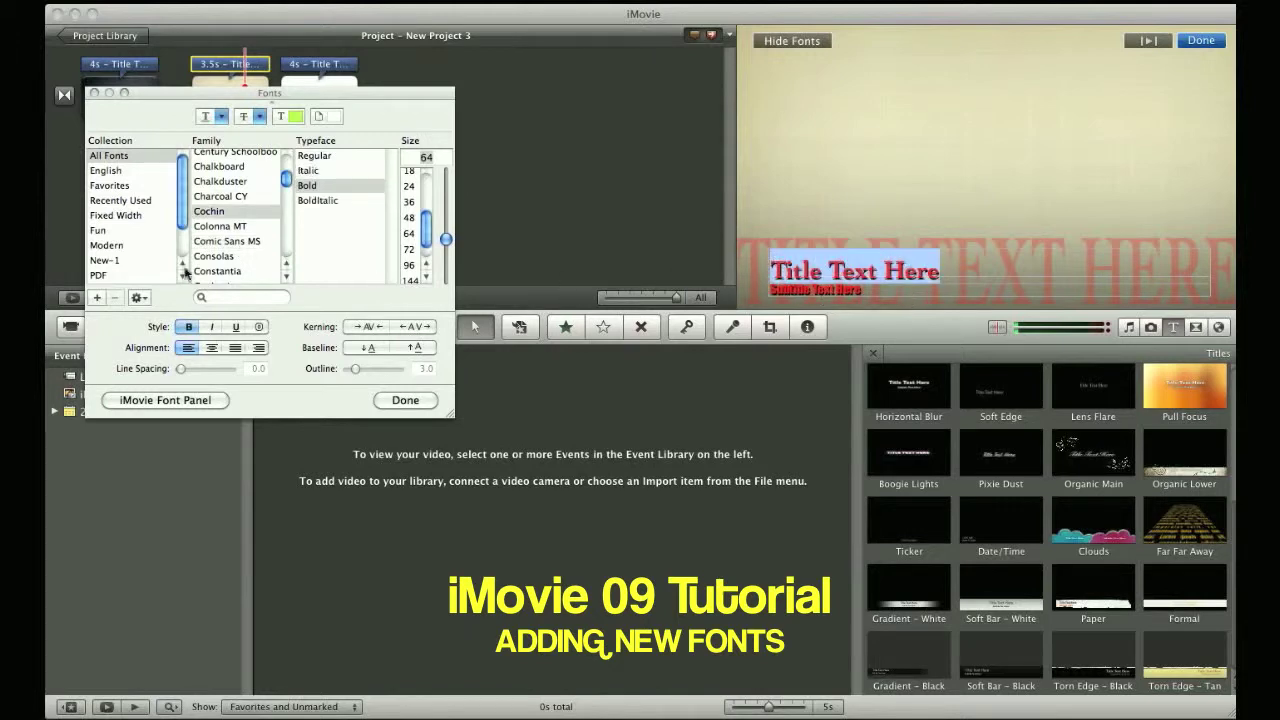
pyautogui.click(213, 257)
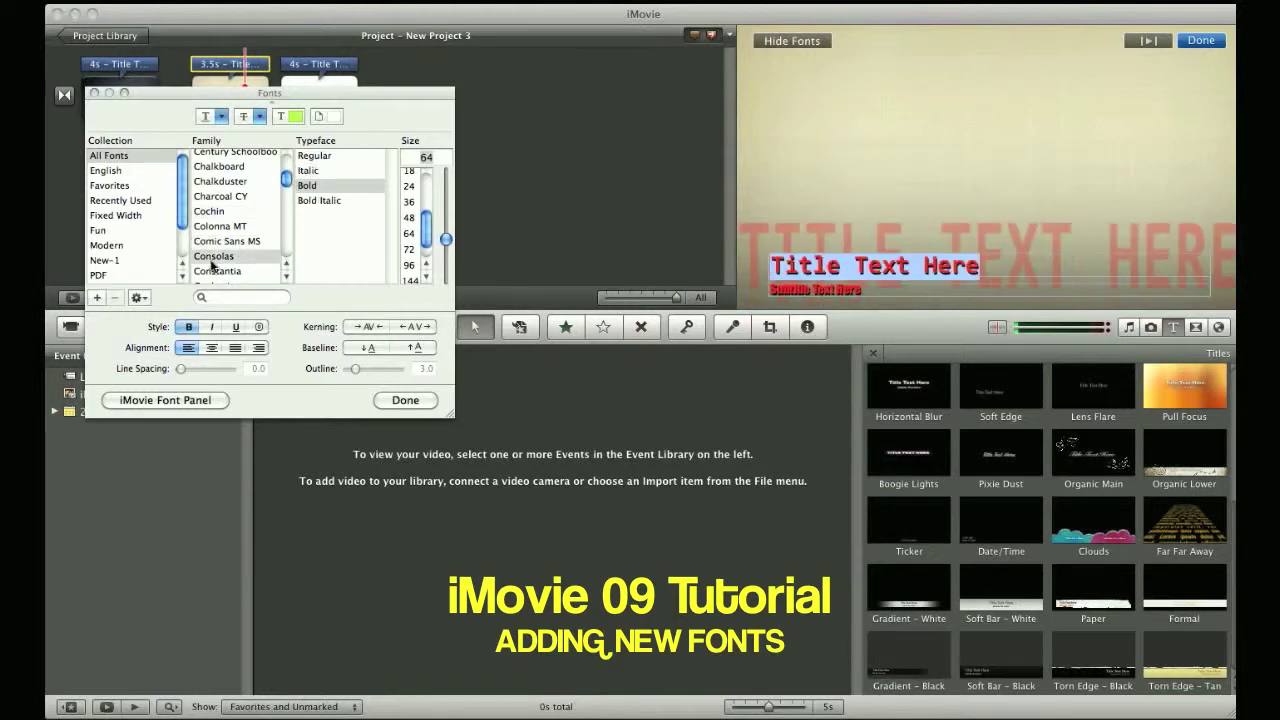
# Browse families from Hiragino through Rockwell to Al Bayan, then set the second title to Arial Bold.
pyautogui.moveTo(286, 182); pyautogui.dragTo(286, 206)
pyautogui.click(257, 234)
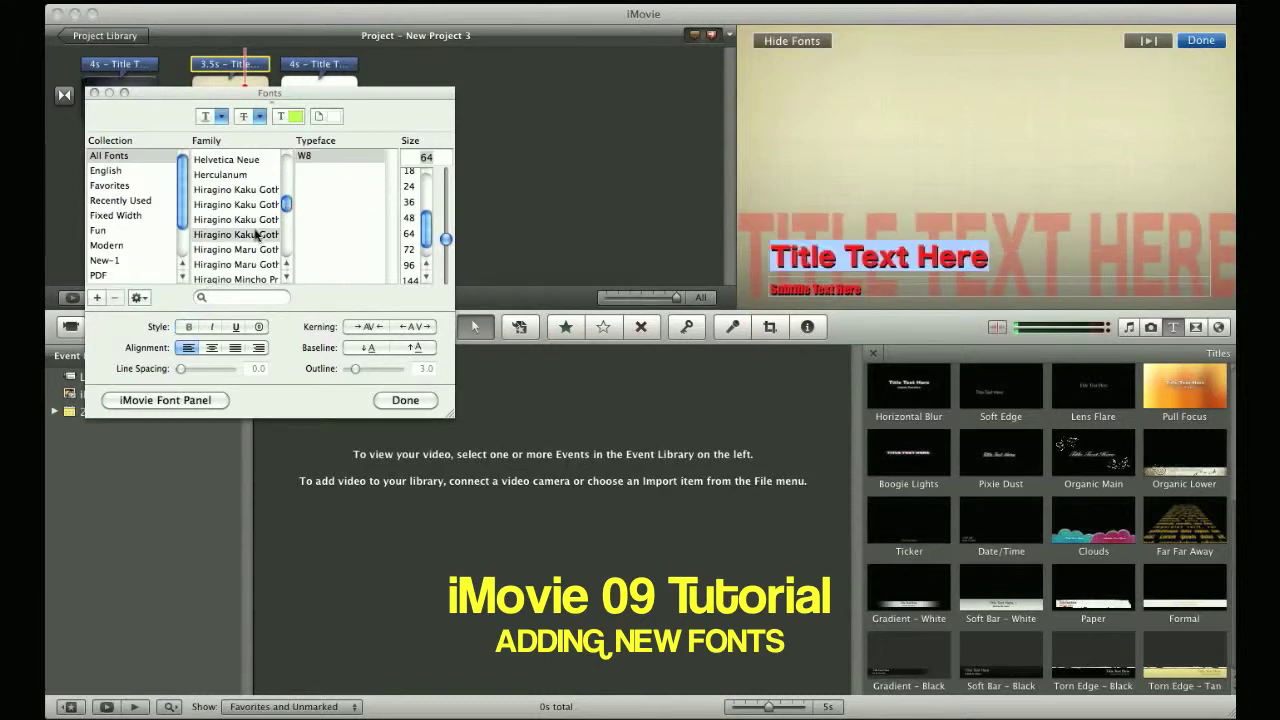
pyautogui.click(256, 264)
pyautogui.scroll(-3, 252, 262)
pyautogui.click(248, 252)
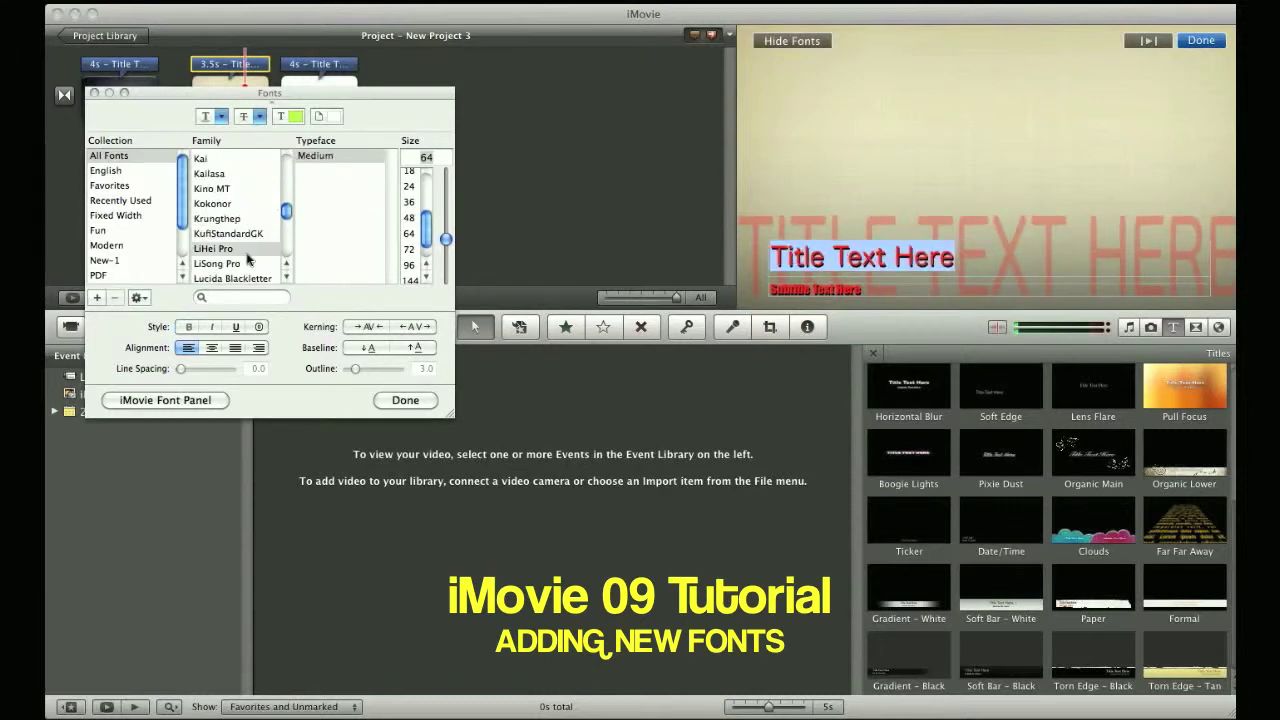
pyautogui.click(245, 263)
pyautogui.scroll(-5, 240, 250)
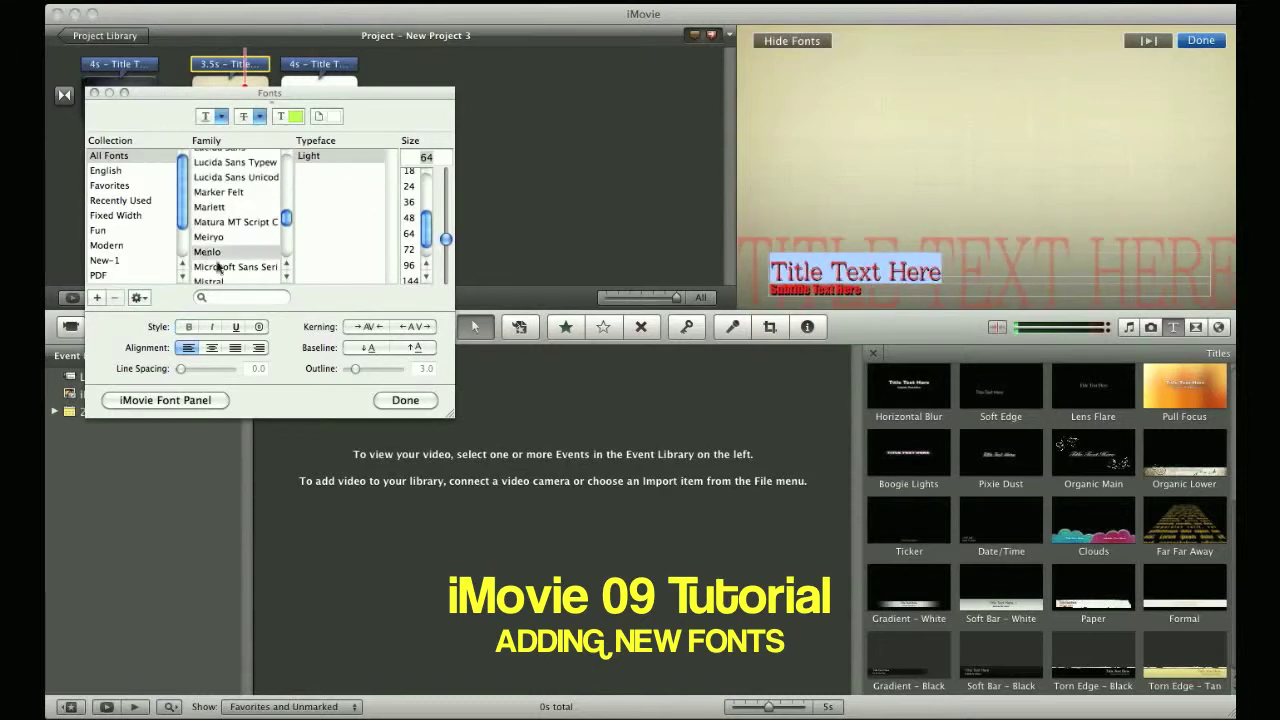
pyautogui.click(219, 266)
pyautogui.scroll(-8, 230, 225)
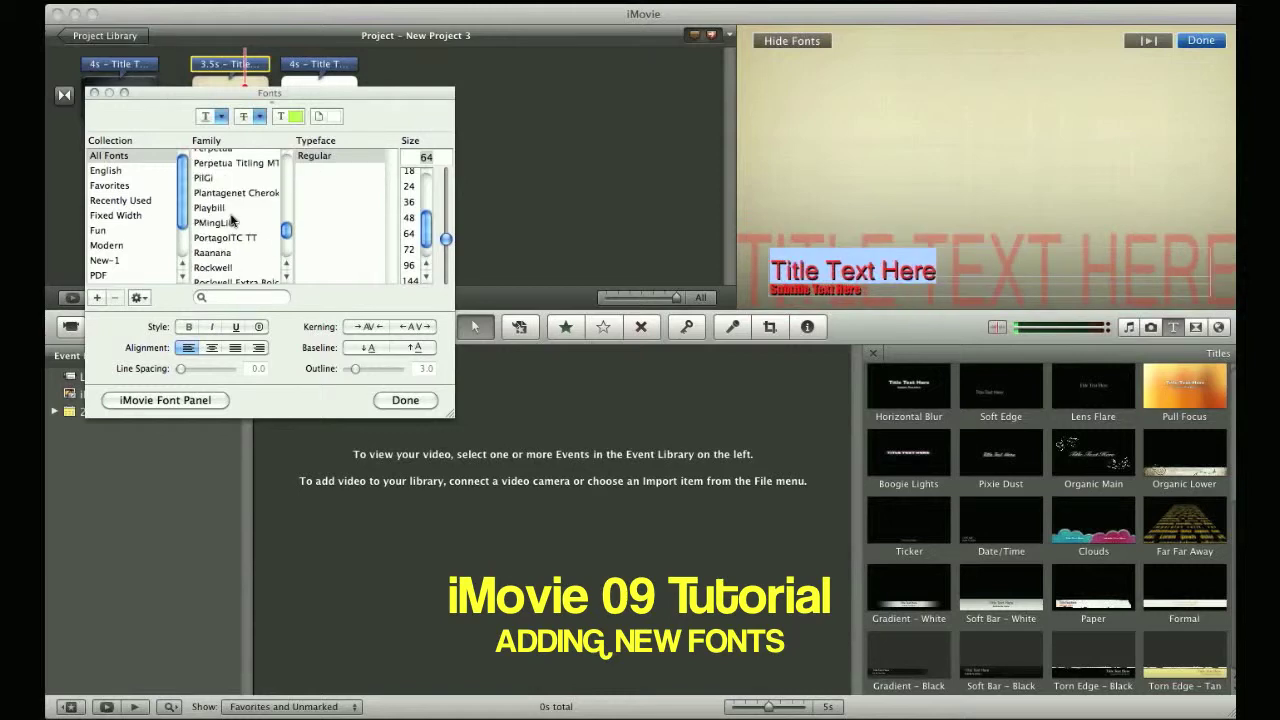
pyautogui.click(220, 268)
pyautogui.click(222, 253)
pyautogui.scroll(5, 222, 245)
pyautogui.click(220, 224)
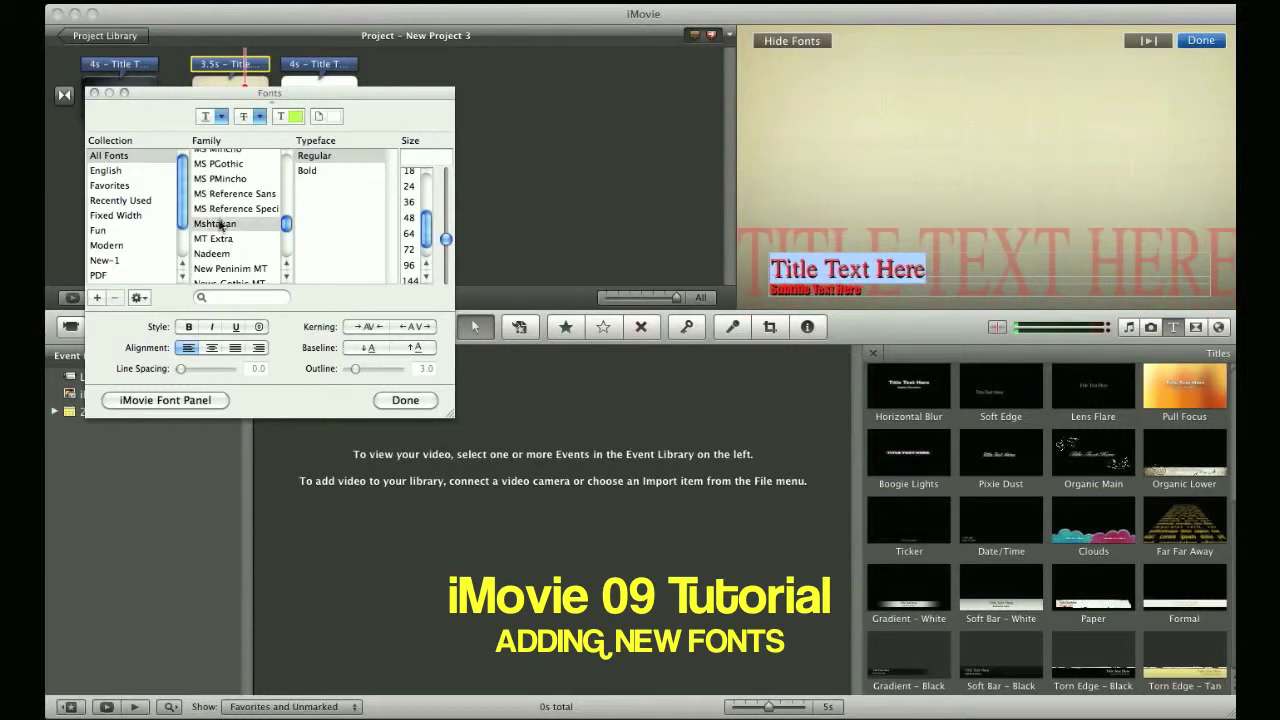
pyautogui.click(220, 193)
pyautogui.click(222, 178)
pyautogui.click(222, 163)
pyautogui.scroll(5, 228, 186)
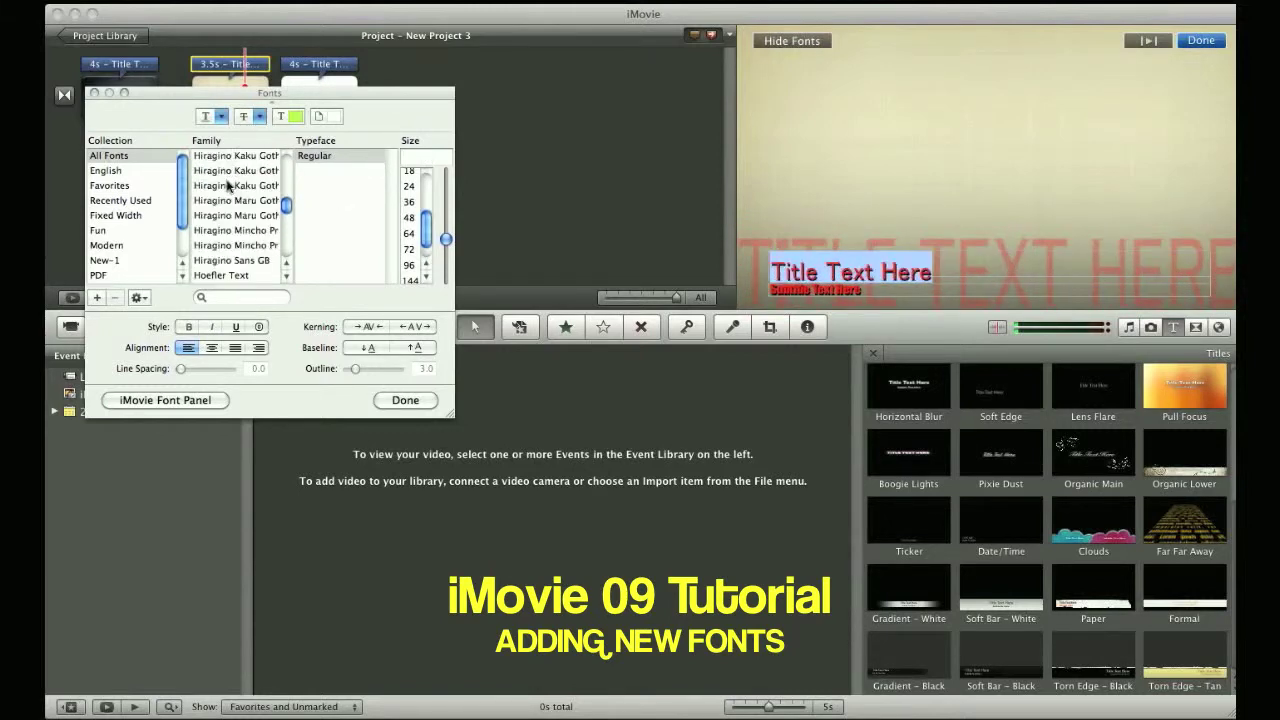
pyautogui.click(228, 200)
pyautogui.click(226, 171)
pyautogui.scroll(5, 230, 188)
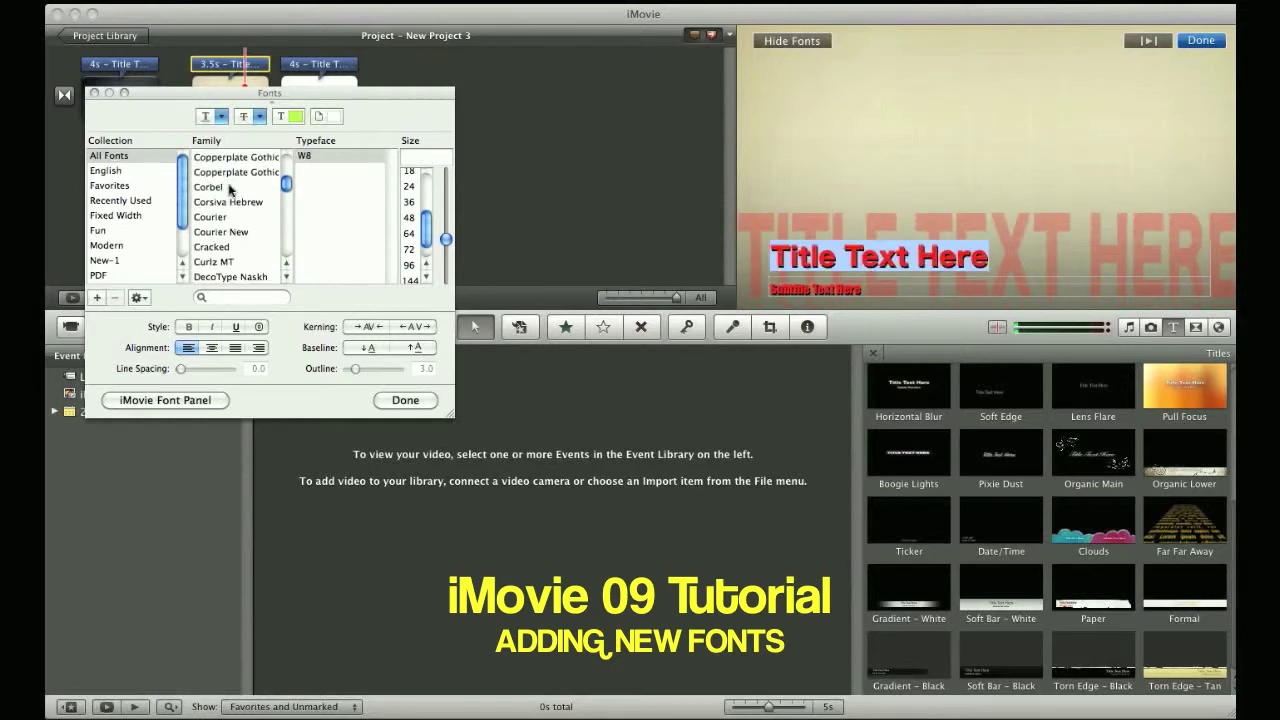
pyautogui.click(215, 187)
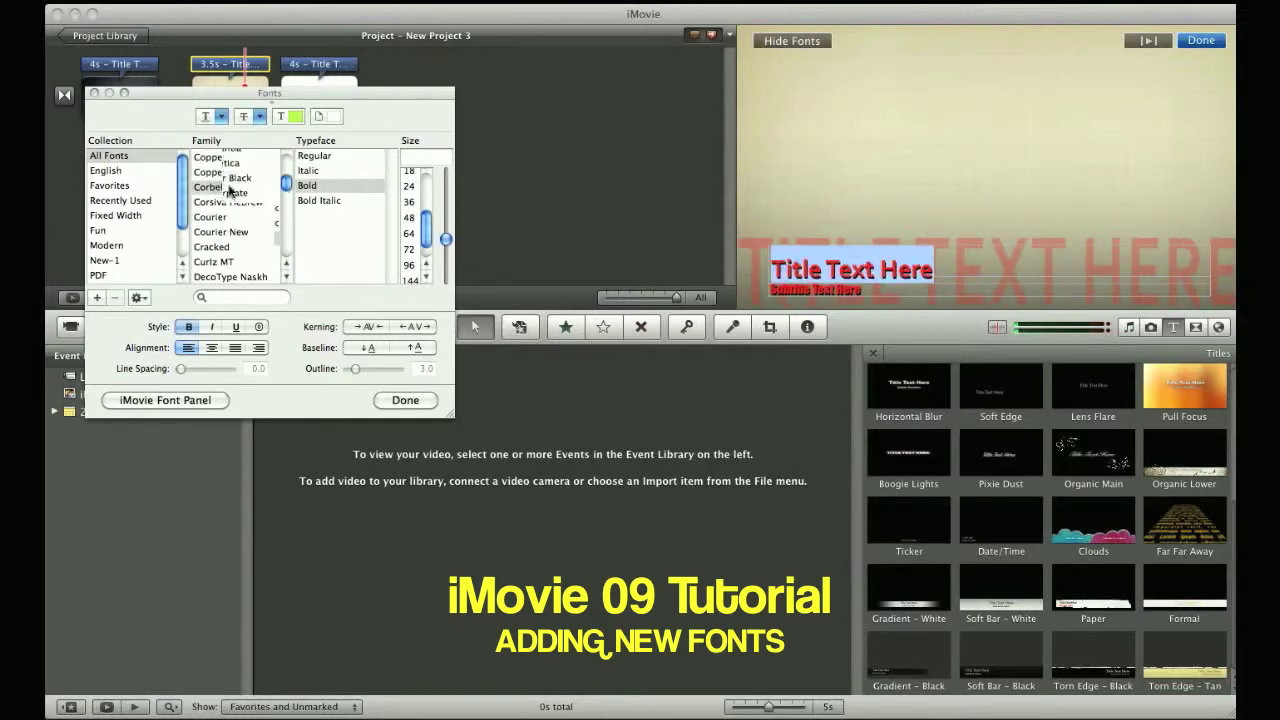
pyautogui.scroll(5, 222, 185)
pyautogui.click(222, 177)
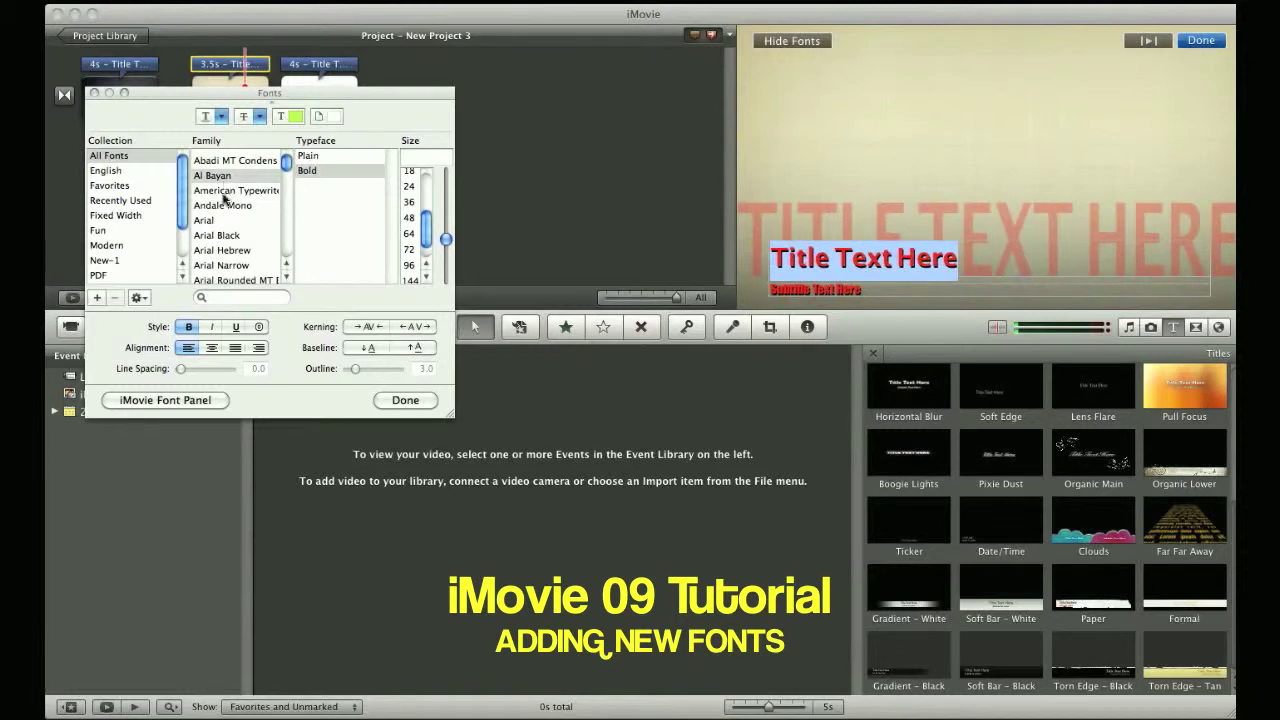
pyautogui.click(208, 220)
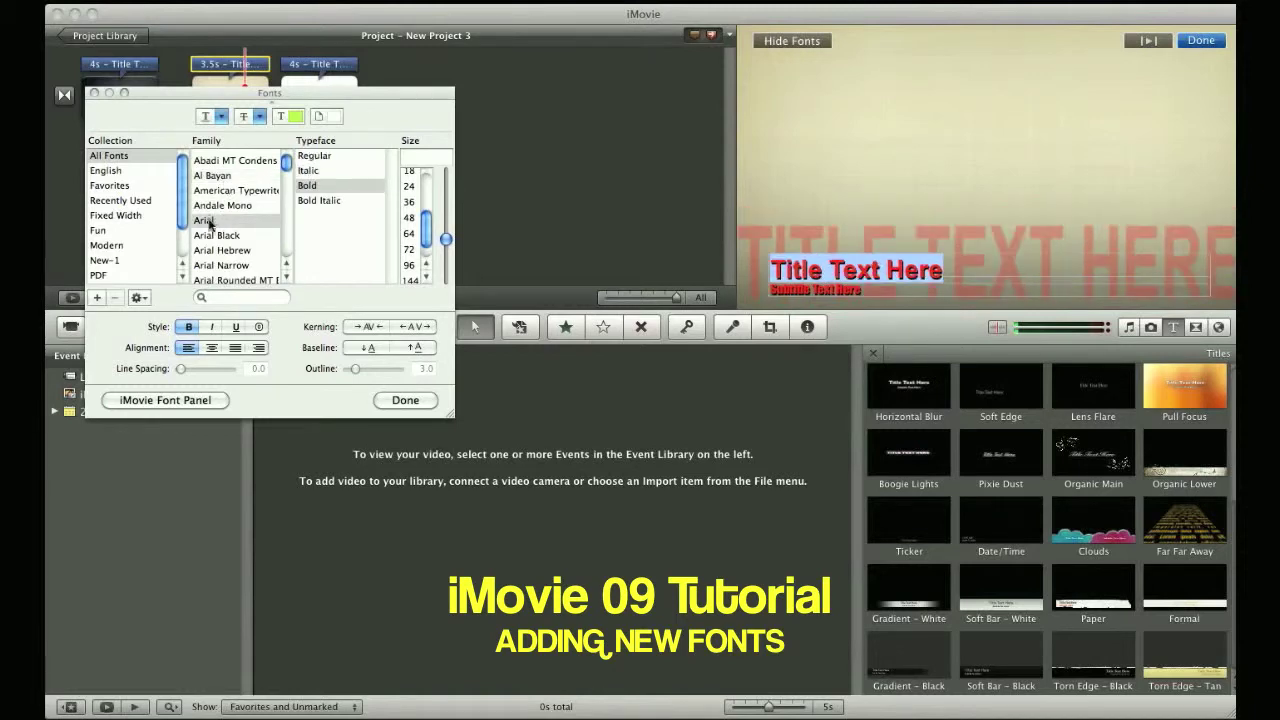
pyautogui.click(198, 405)
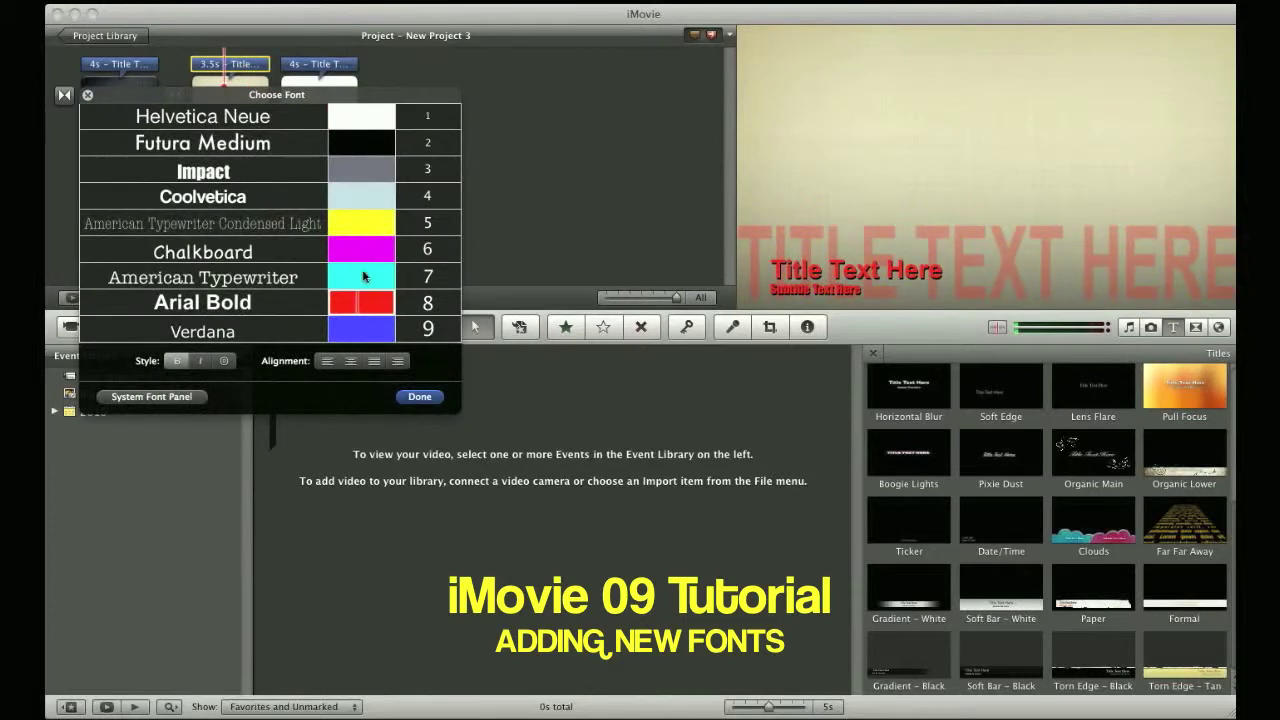
# Make the second title's text magenta, close the chooser, and play back the project.
pyautogui.click(363, 249)
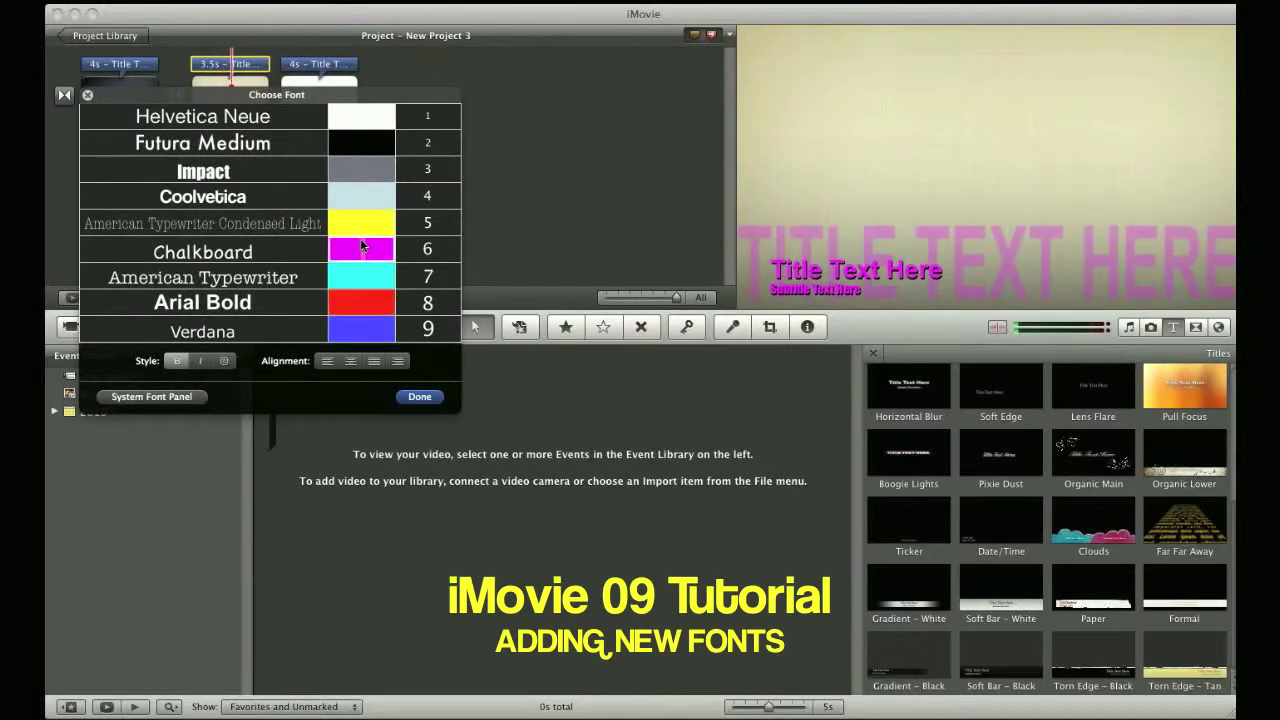
pyautogui.click(418, 397)
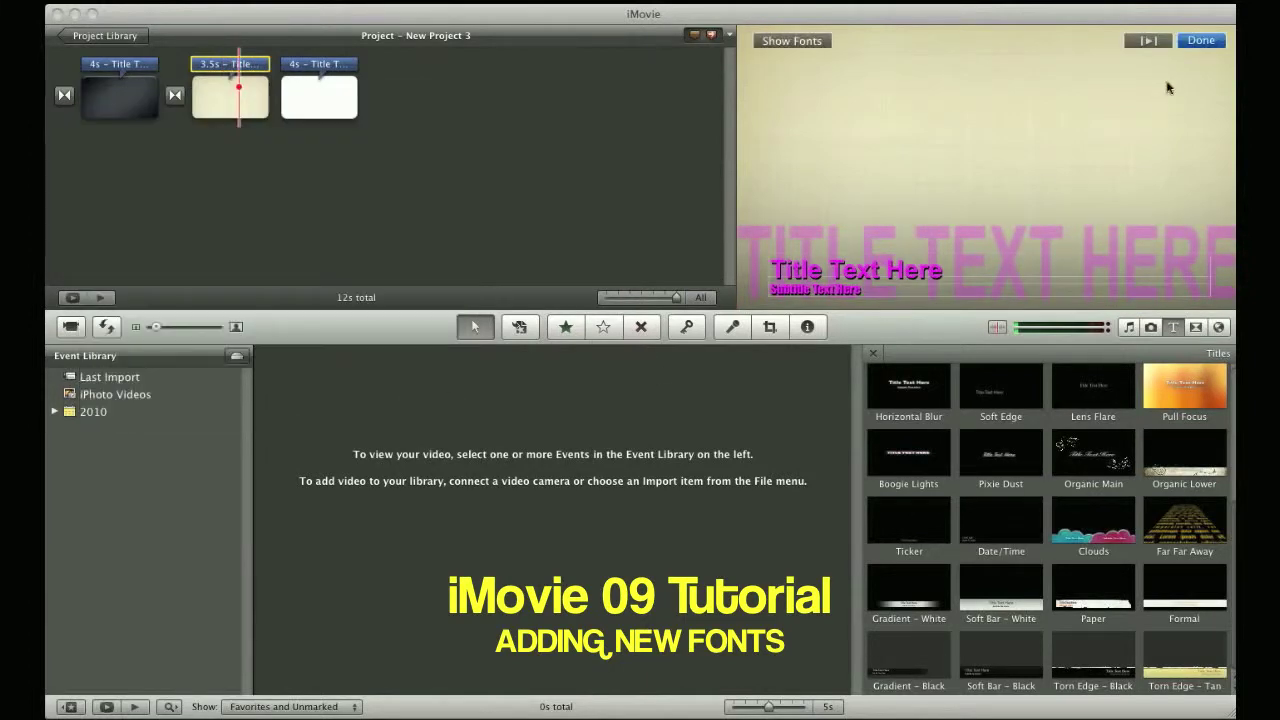
pyautogui.click(1148, 42)
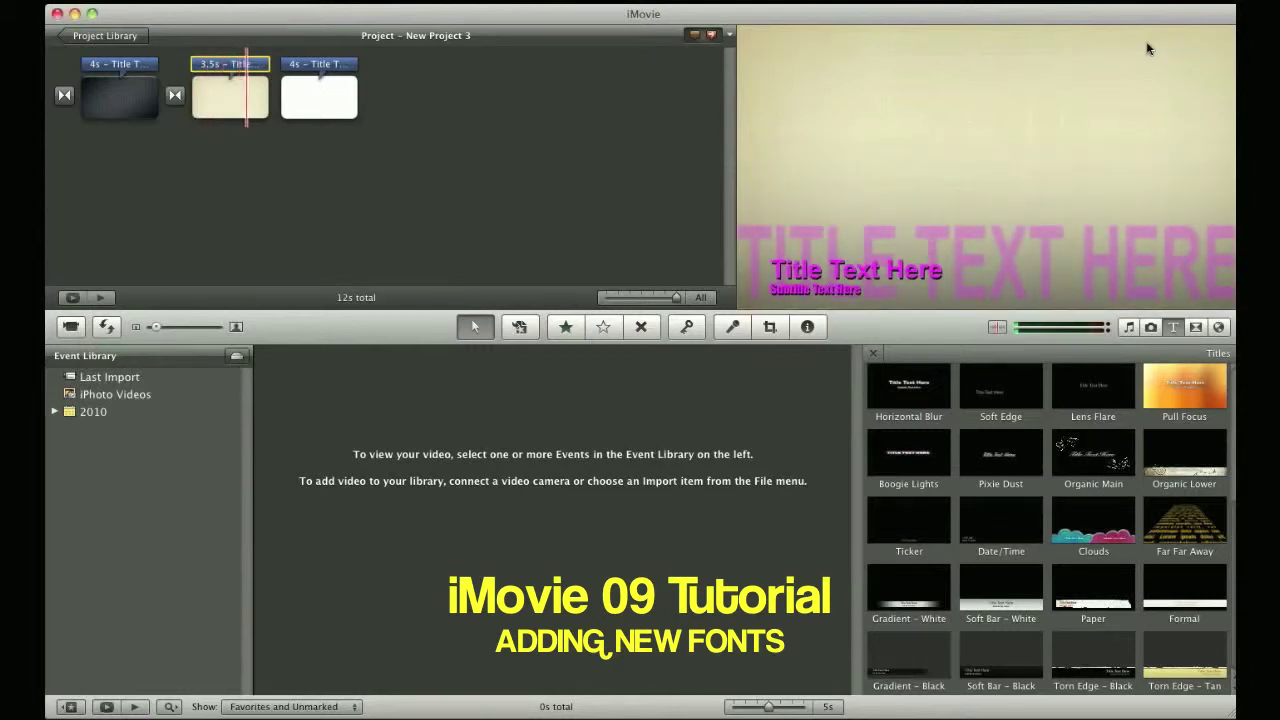
pyautogui.click(173, 113)
pyautogui.click(149, 155)
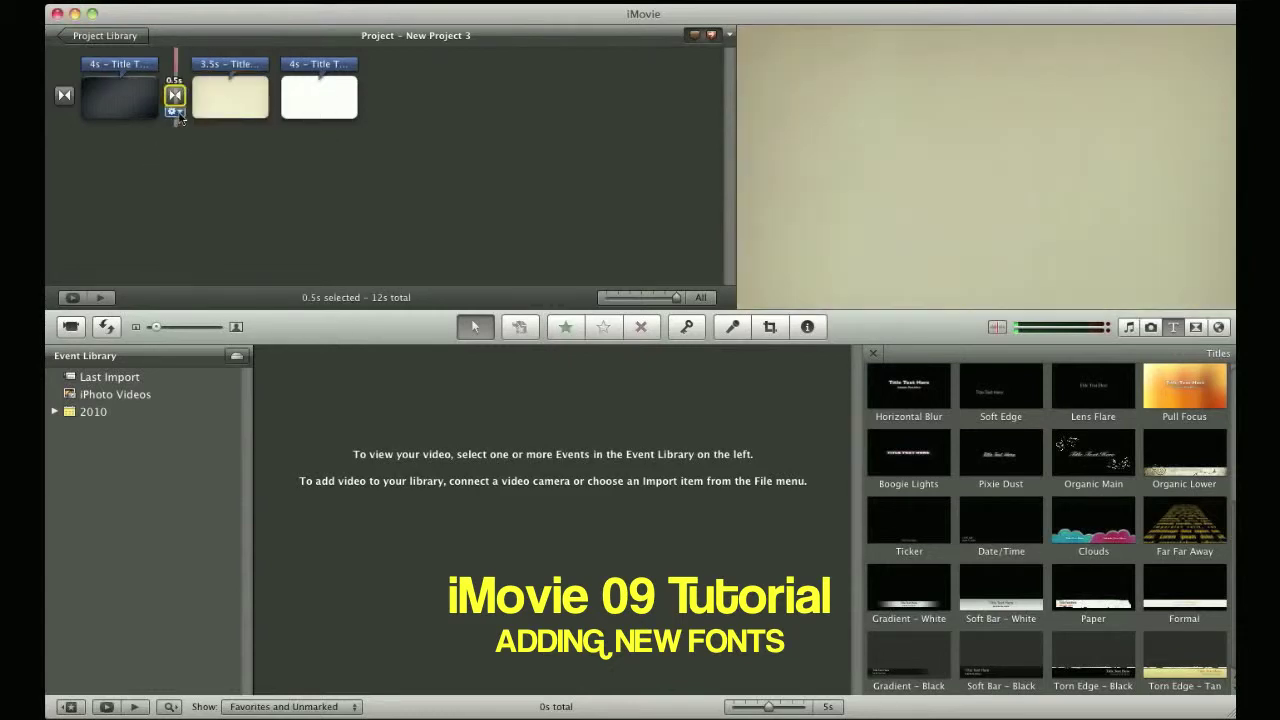
pyautogui.click(180, 116)
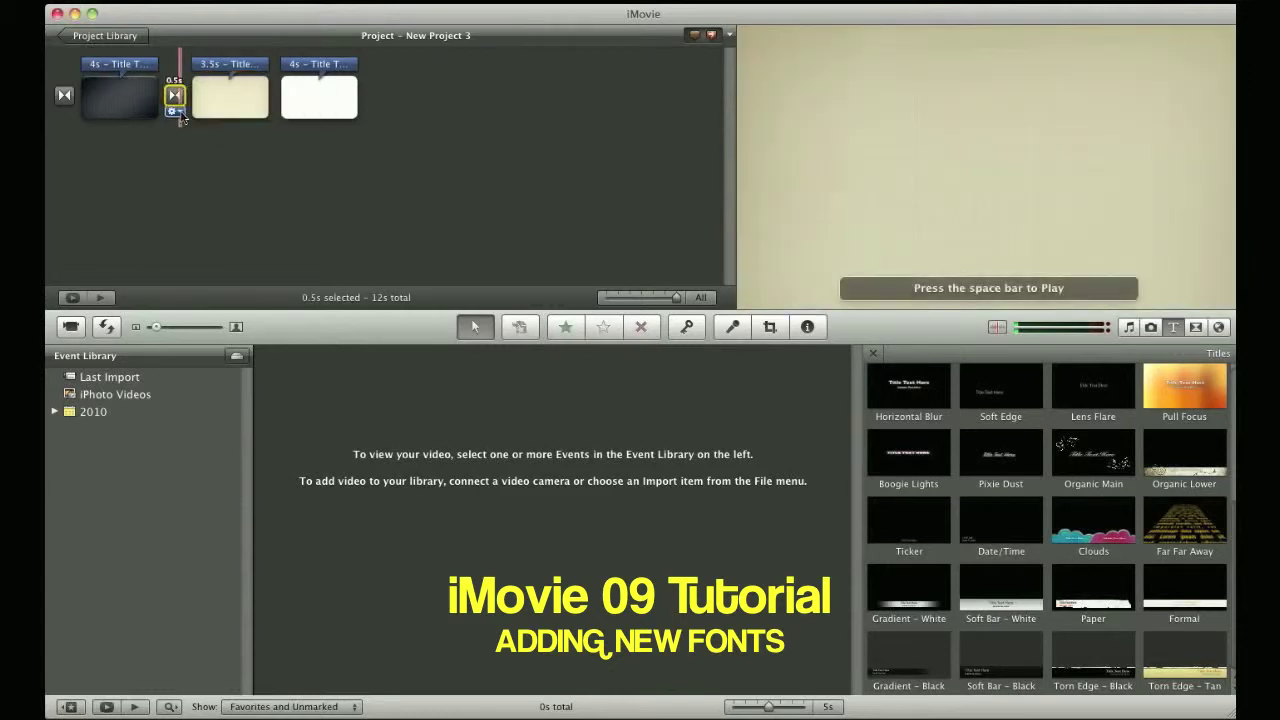
pyautogui.press('space')
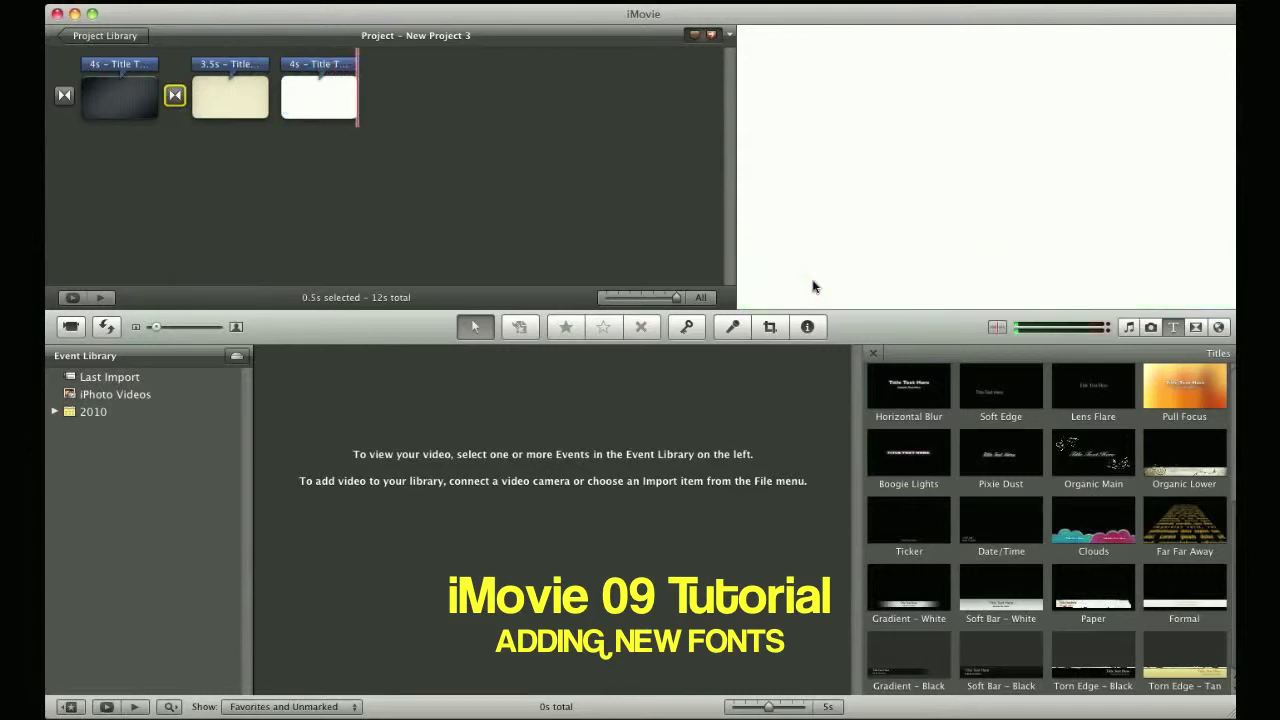
# Open the third title in the System Font Panel and select its main title text.
pyautogui.doubleClick(323, 65)
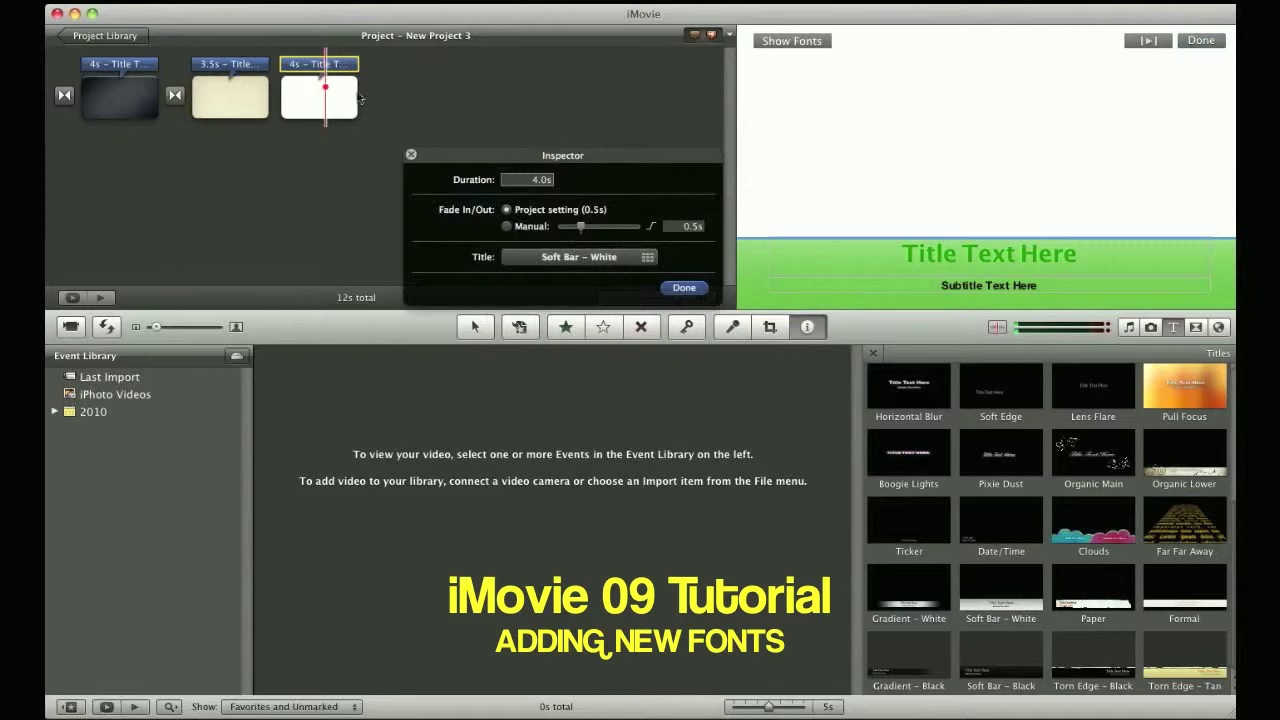
pyautogui.click(684, 288)
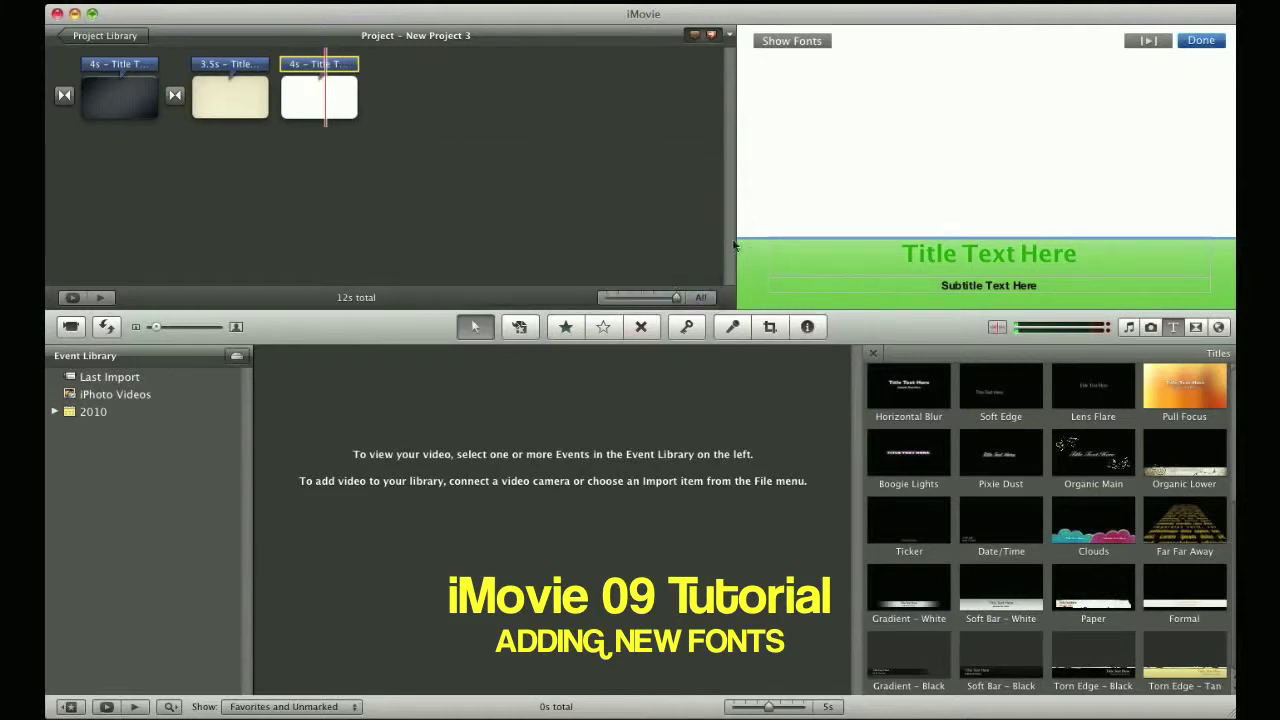
pyautogui.click(785, 42)
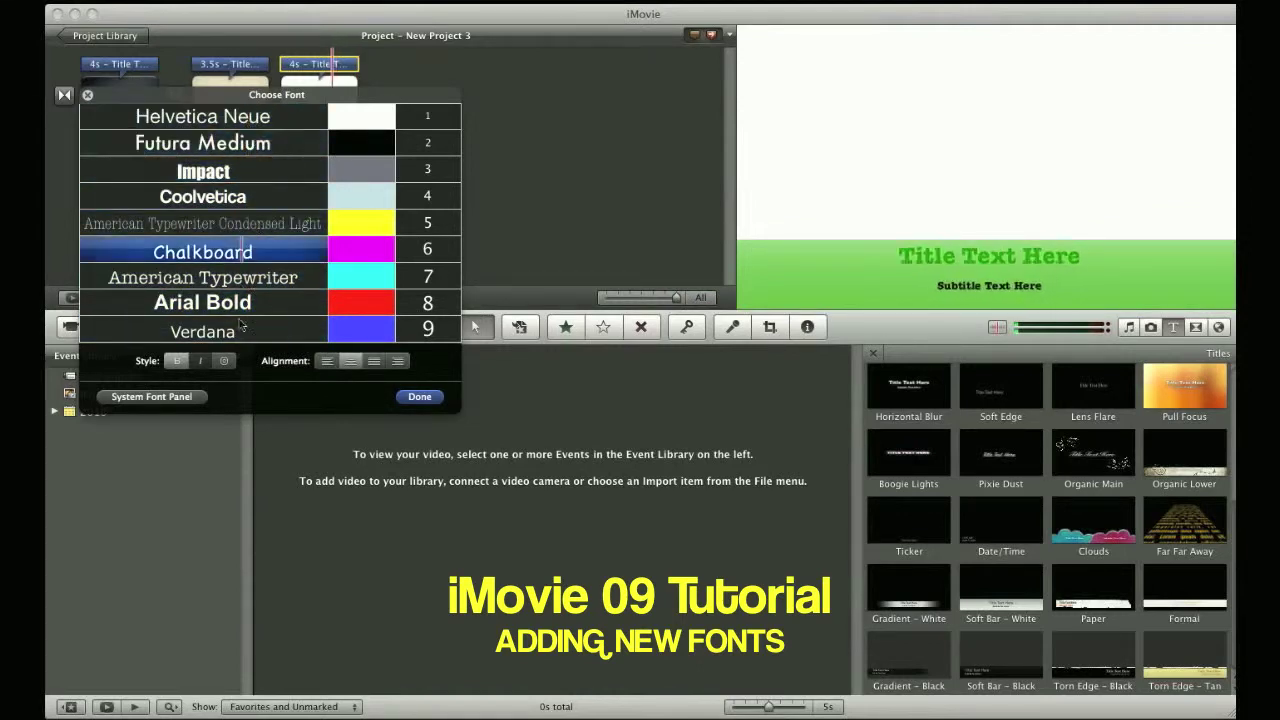
pyautogui.click(178, 398)
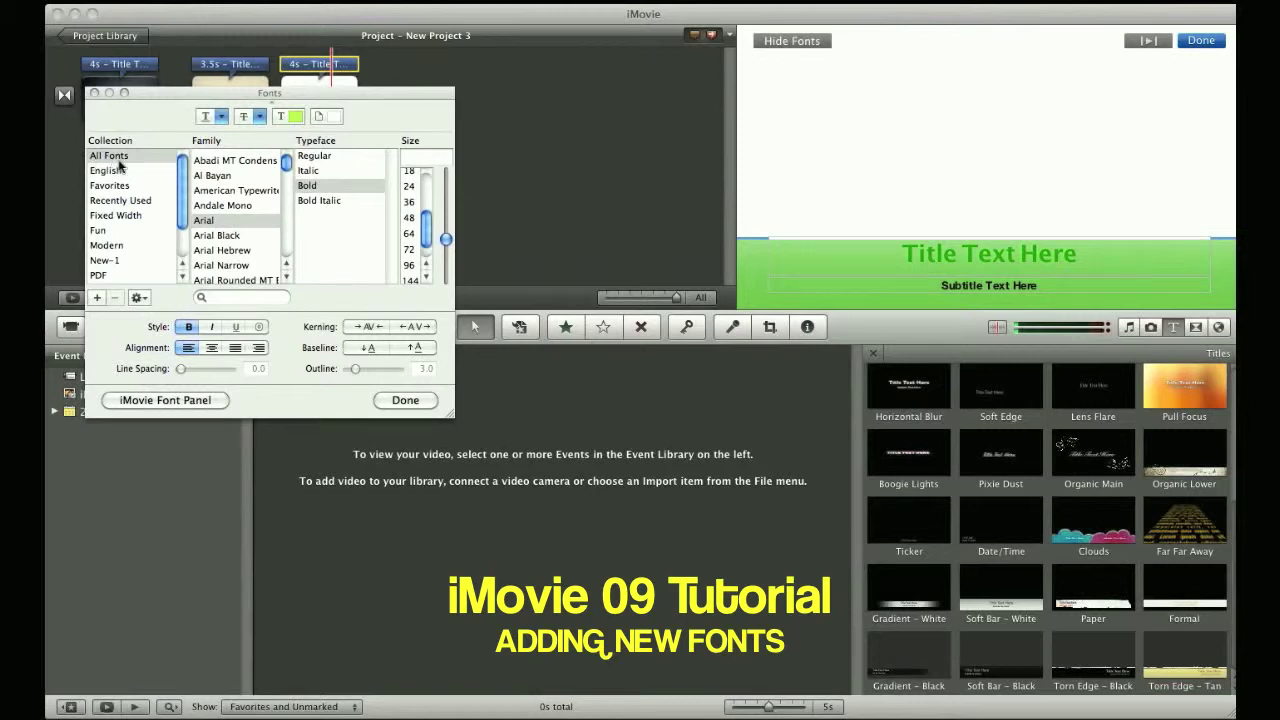
pyautogui.click(972, 277)
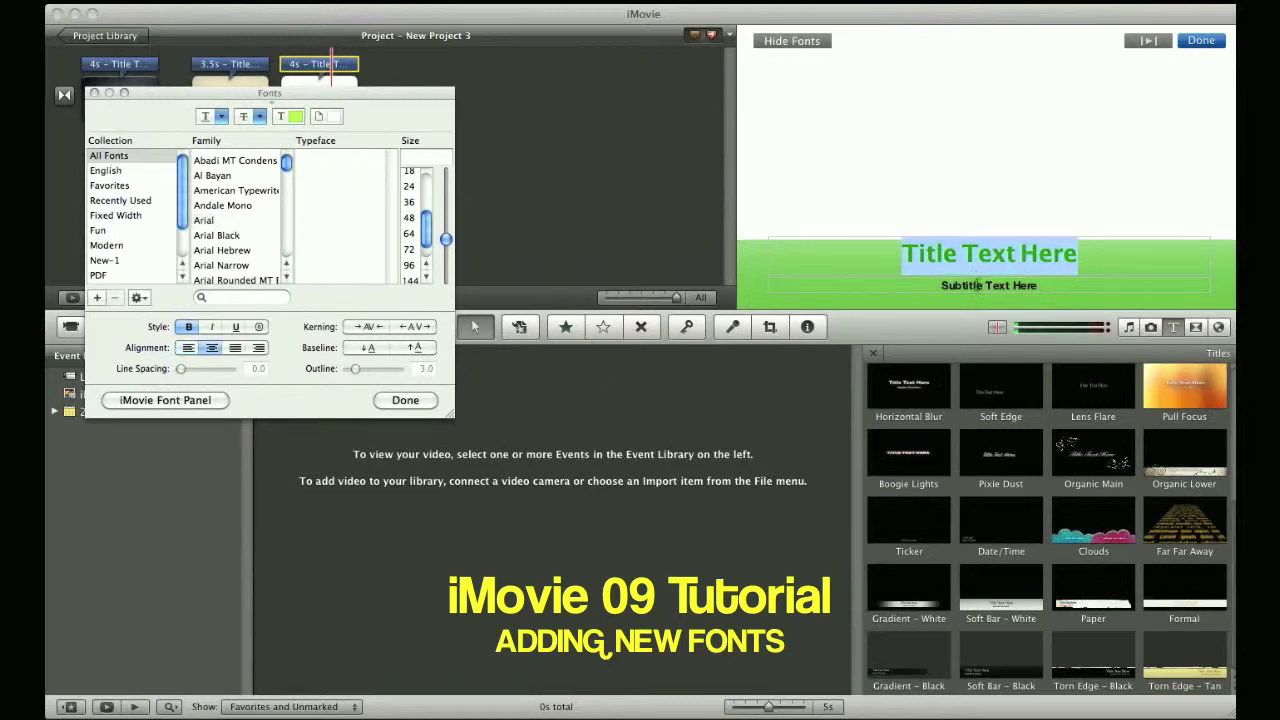
pyautogui.click(994, 281)
pyautogui.click(985, 268)
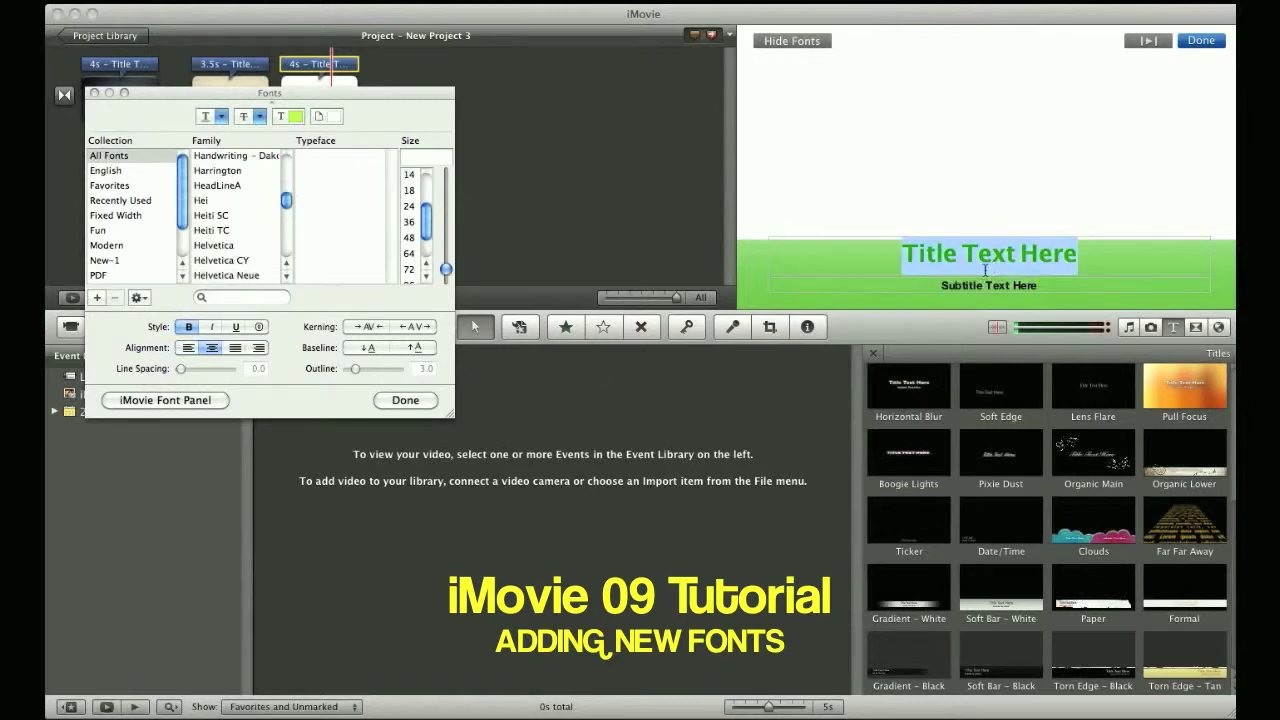
# Try Hei, News Gothic MT, Monotype Corsiva, ITCFranklinGothic and AppleMyungjo, settling on MT Extra.
pyautogui.click(198, 205)
pyautogui.scroll(-3, 212, 230)
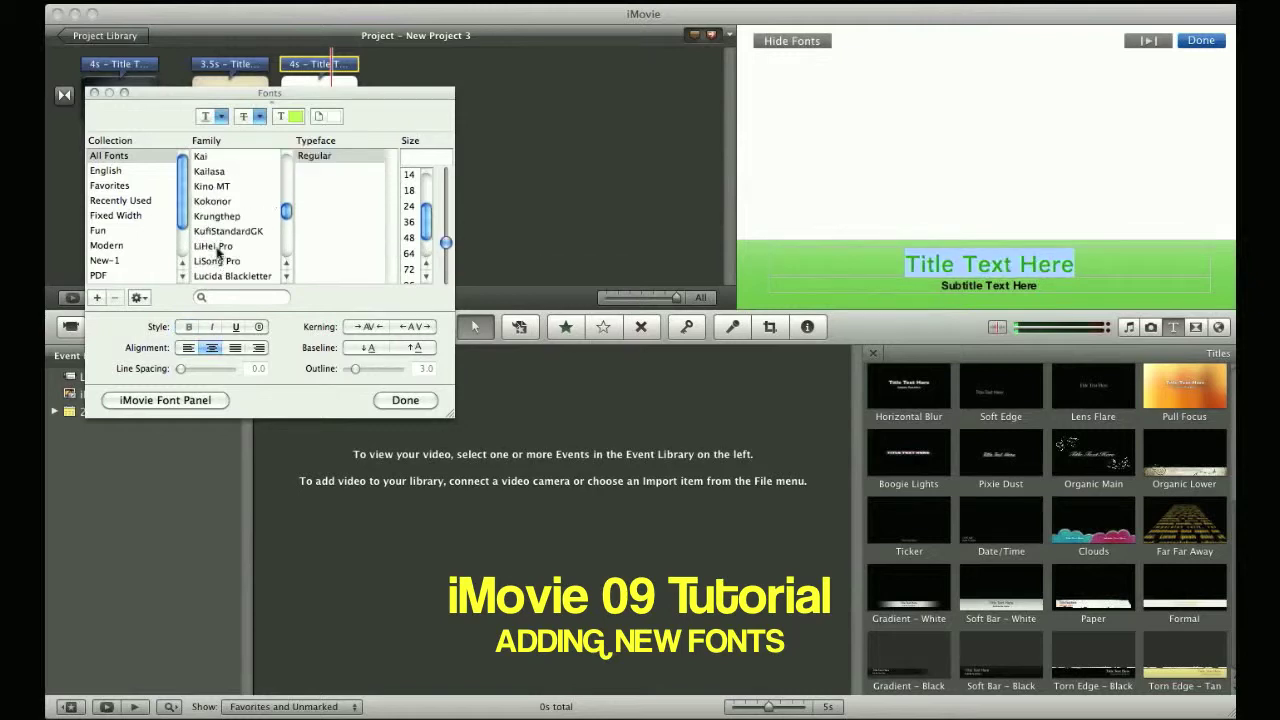
pyautogui.click(217, 250)
pyautogui.scroll(-5, 218, 253)
pyautogui.click(218, 268)
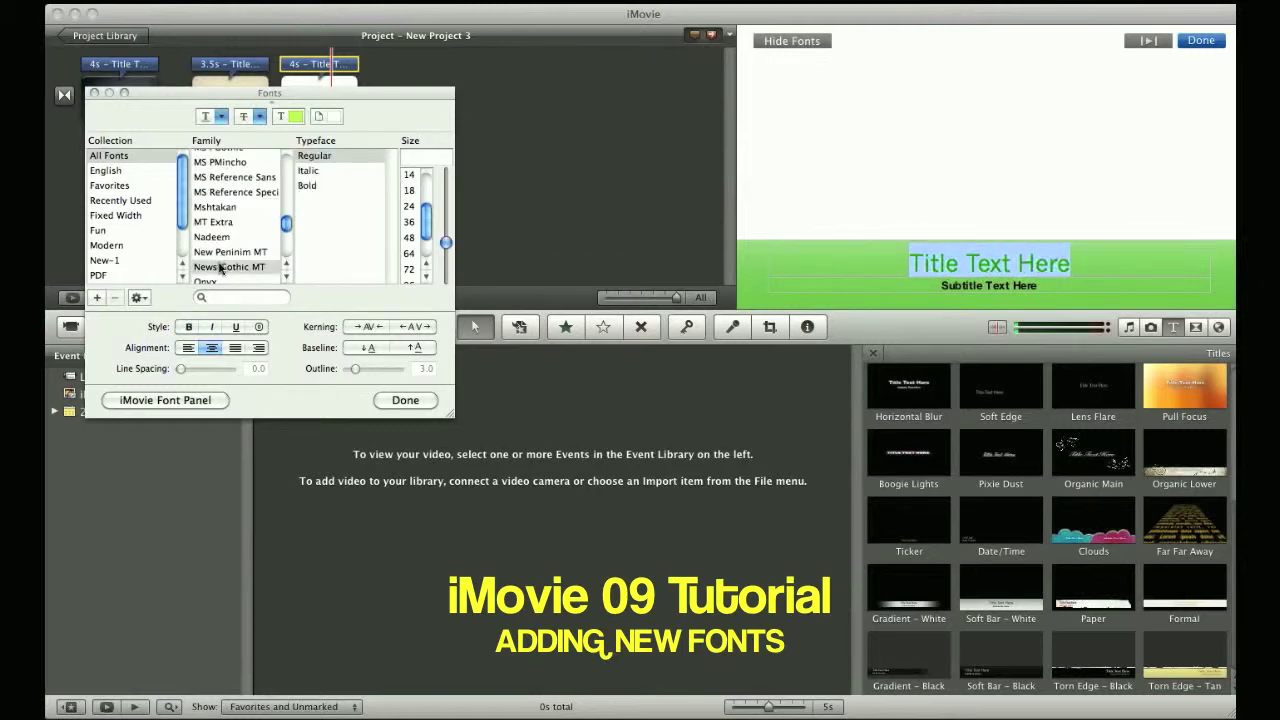
pyautogui.scroll(5, 218, 265)
pyautogui.click(215, 265)
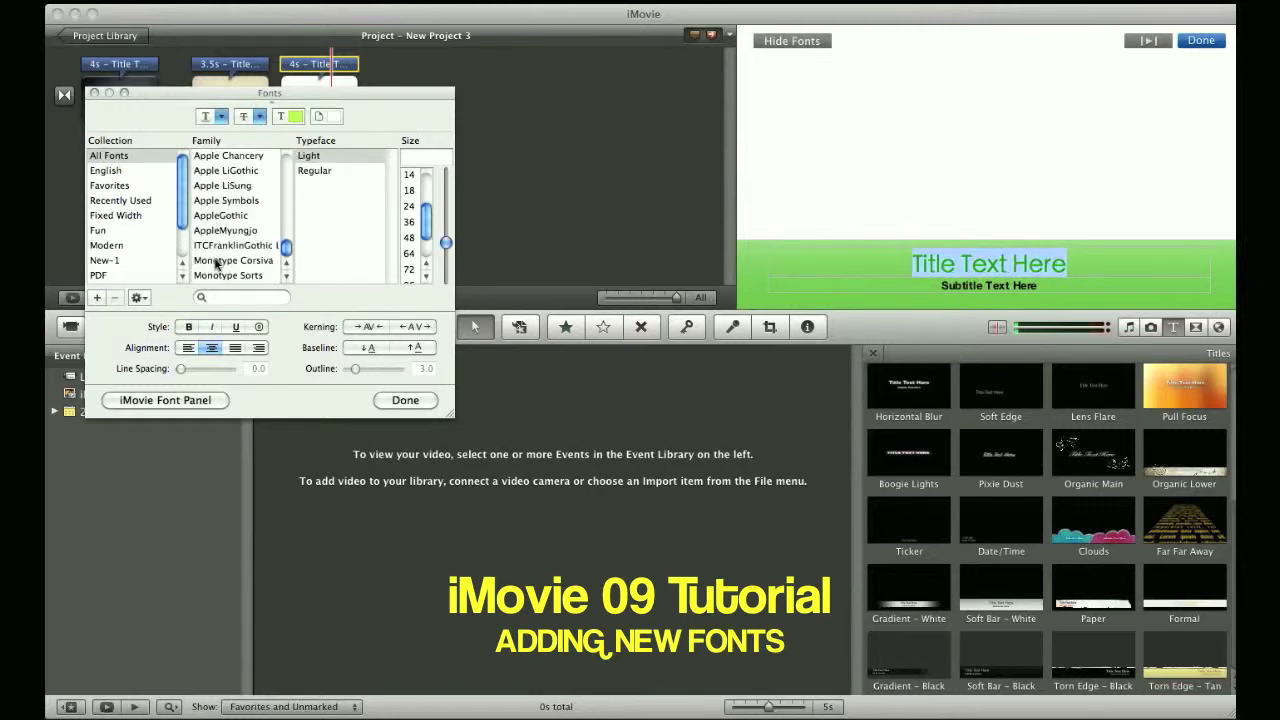
pyautogui.click(216, 261)
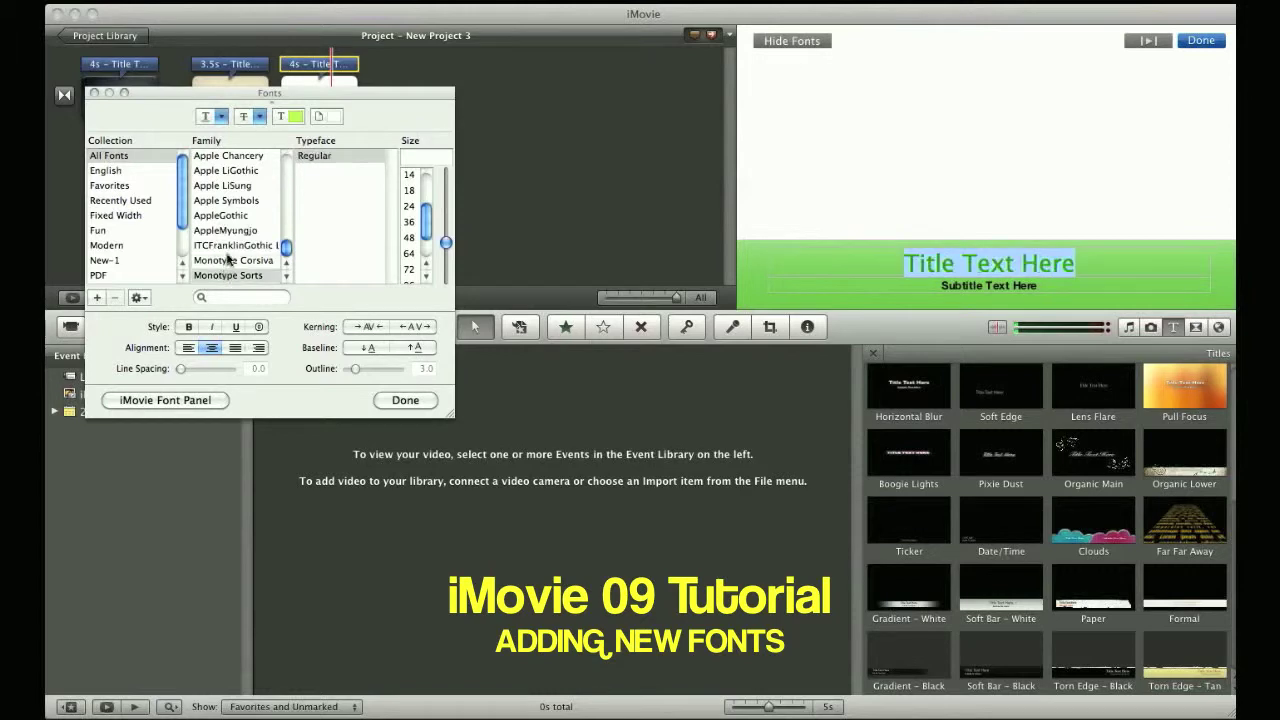
pyautogui.click(230, 245)
pyautogui.click(228, 230)
pyautogui.scroll(-10, 228, 232)
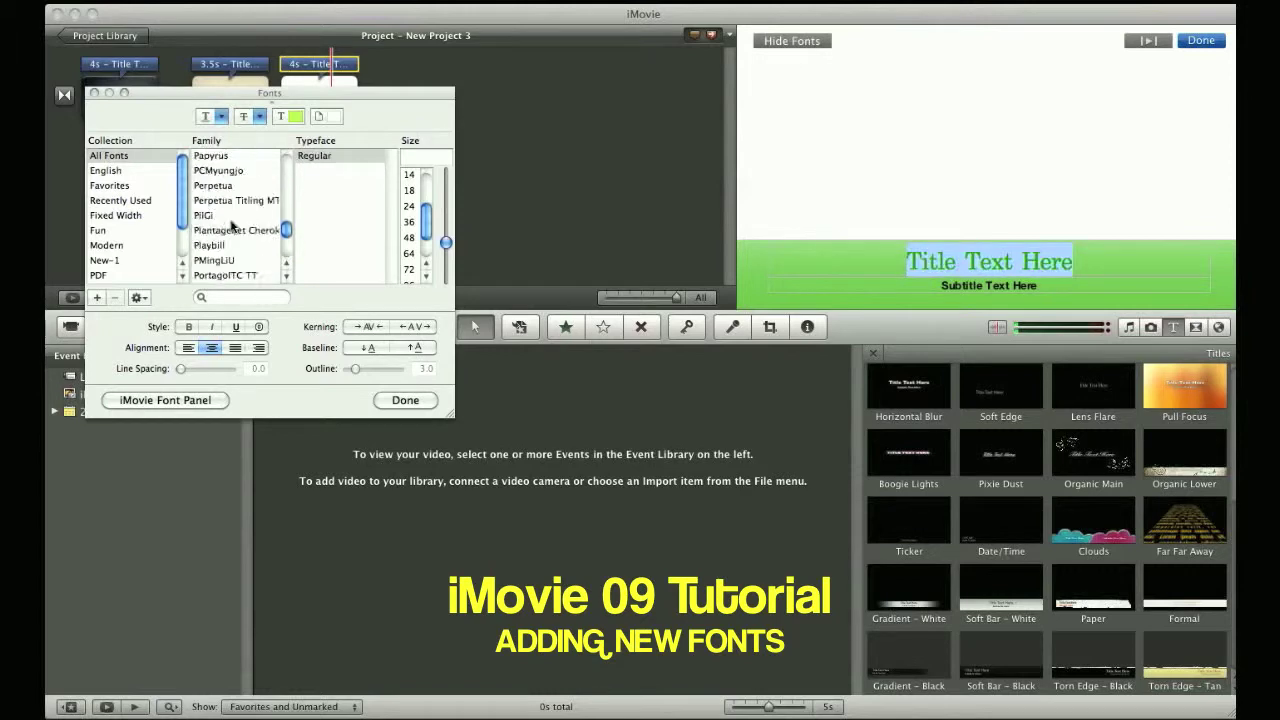
pyautogui.click(213, 275)
pyautogui.click(404, 402)
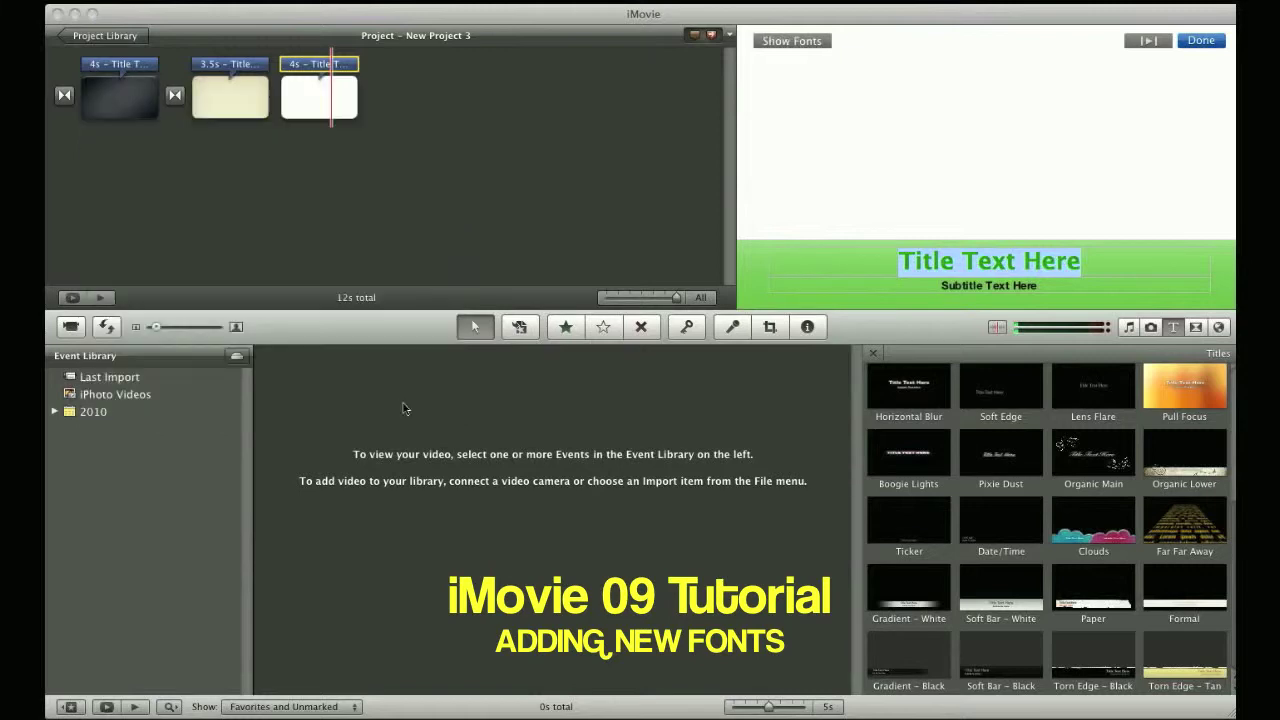
# Finish editing the green soft-bar title and return to the project's opening transition.
pyautogui.click(1199, 40)
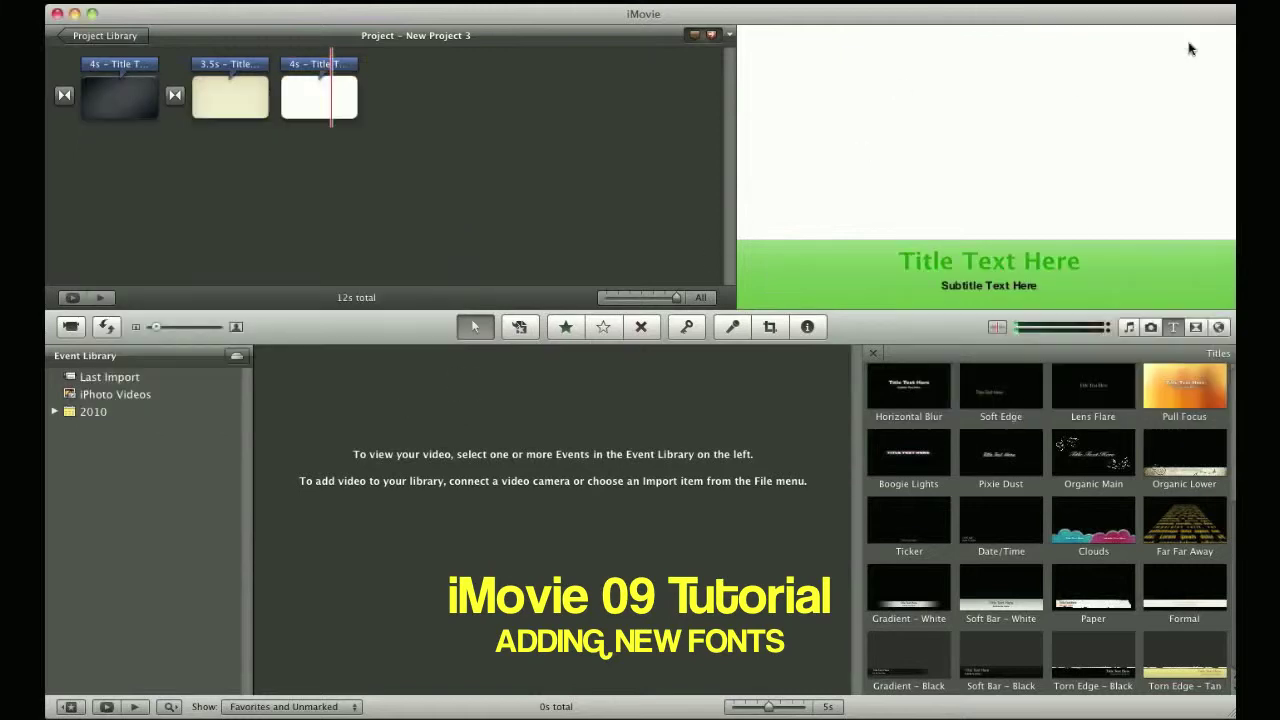
pyautogui.click(64, 100)
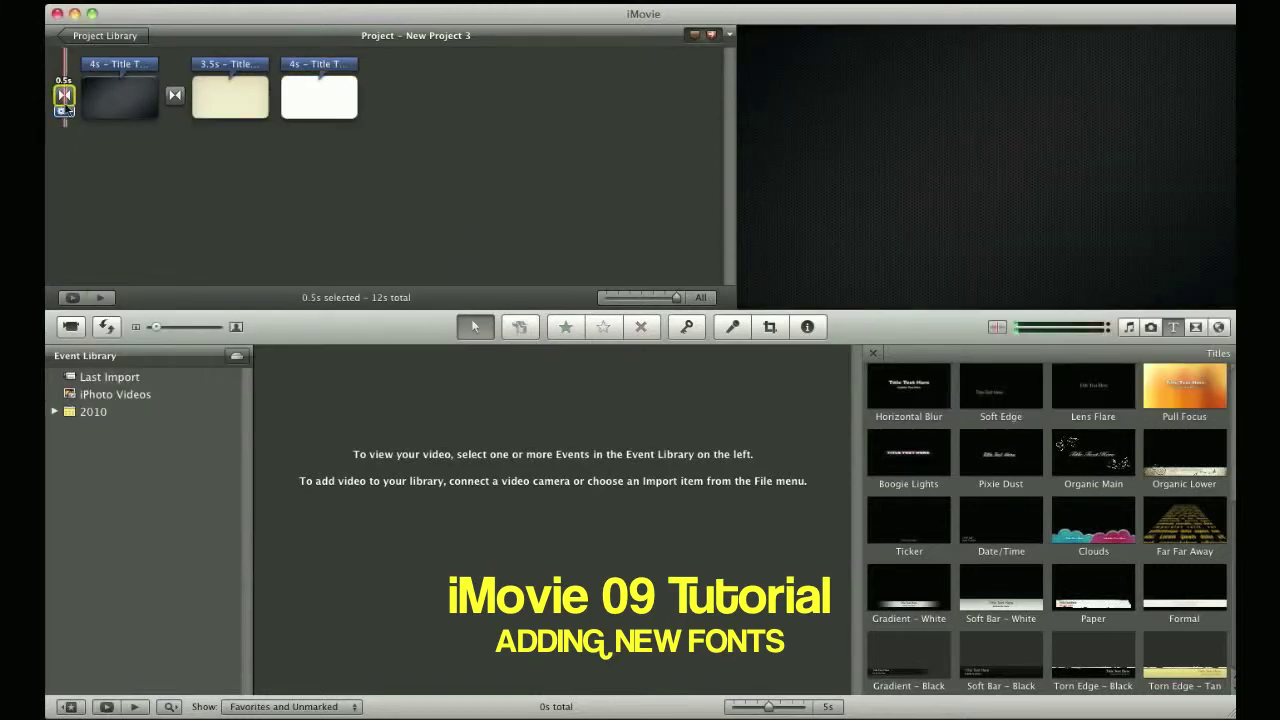